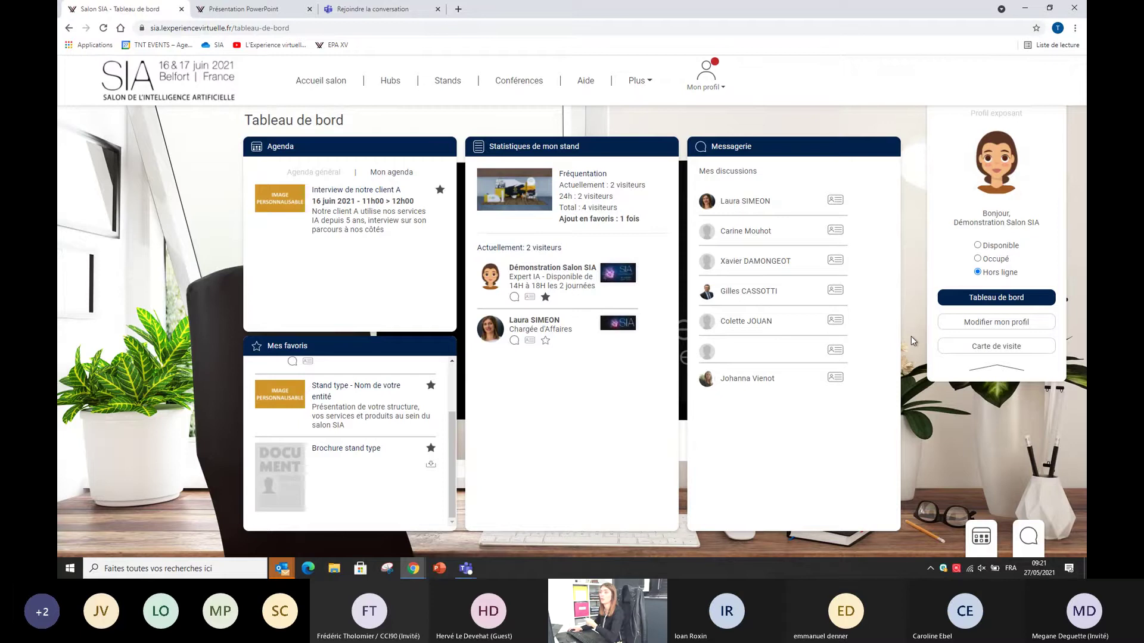
# Step: Open the exhibitor's profile editing form, browse its fields, then return to the exhibitor dashboard
pyautogui.click(1005, 324)
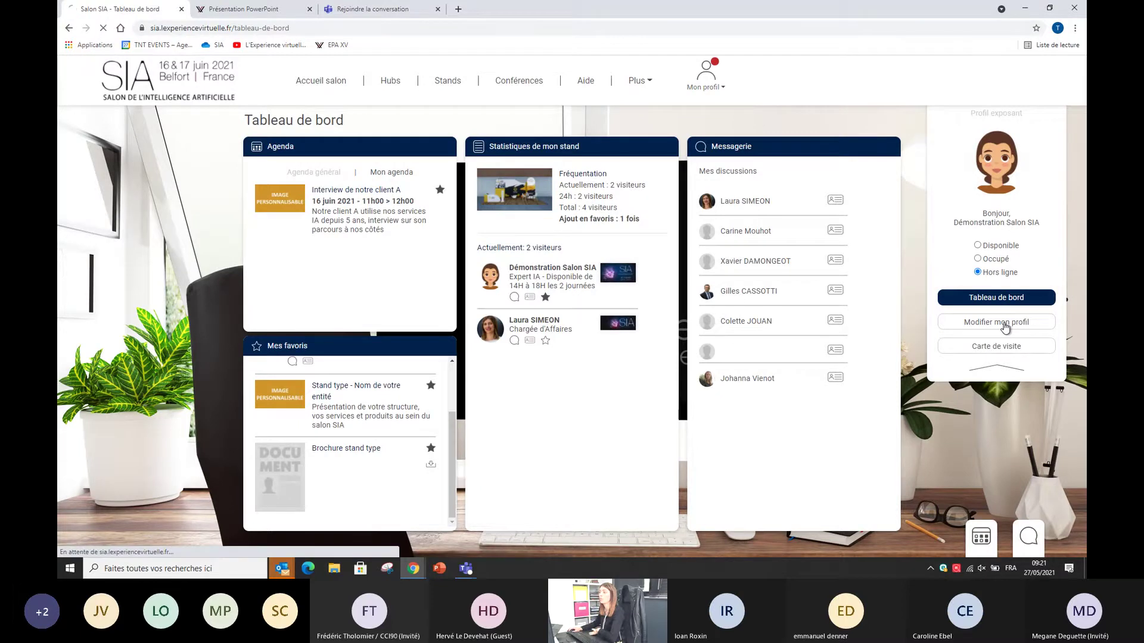
pyautogui.scroll(-3, 745, 324)
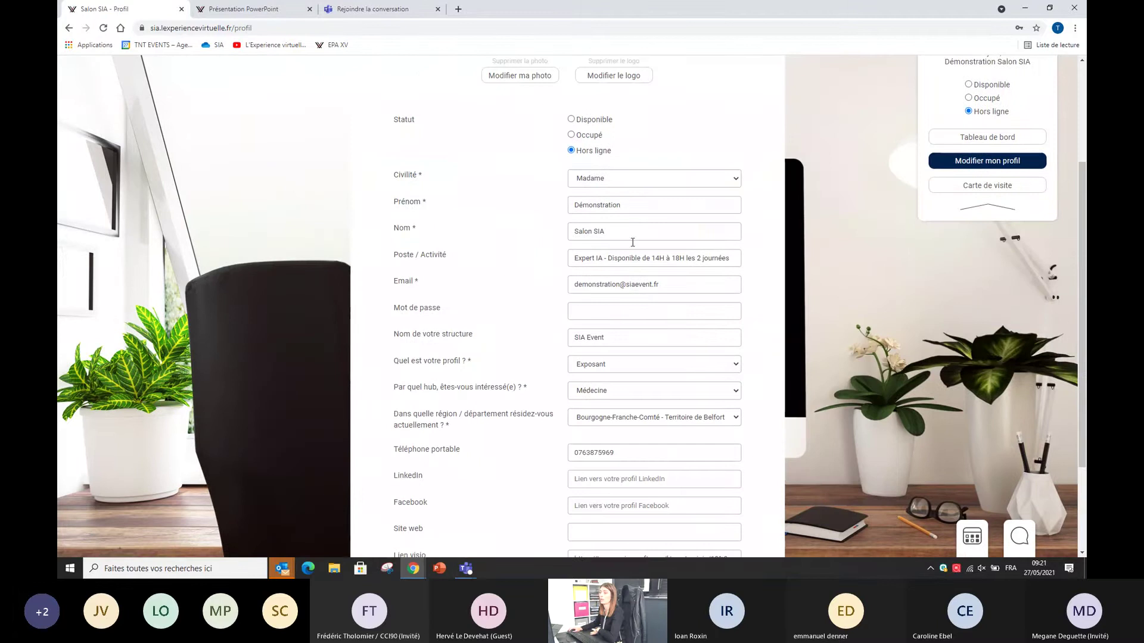
pyautogui.scroll(2, 682, 156)
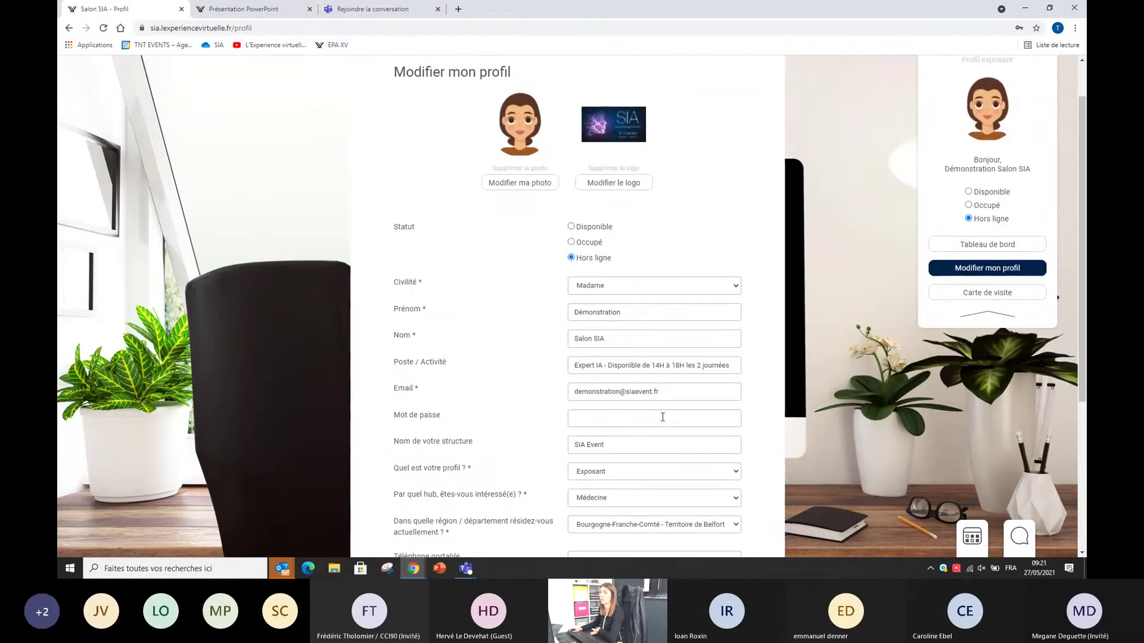
pyautogui.scroll(1, 663, 417)
pyautogui.click(707, 80)
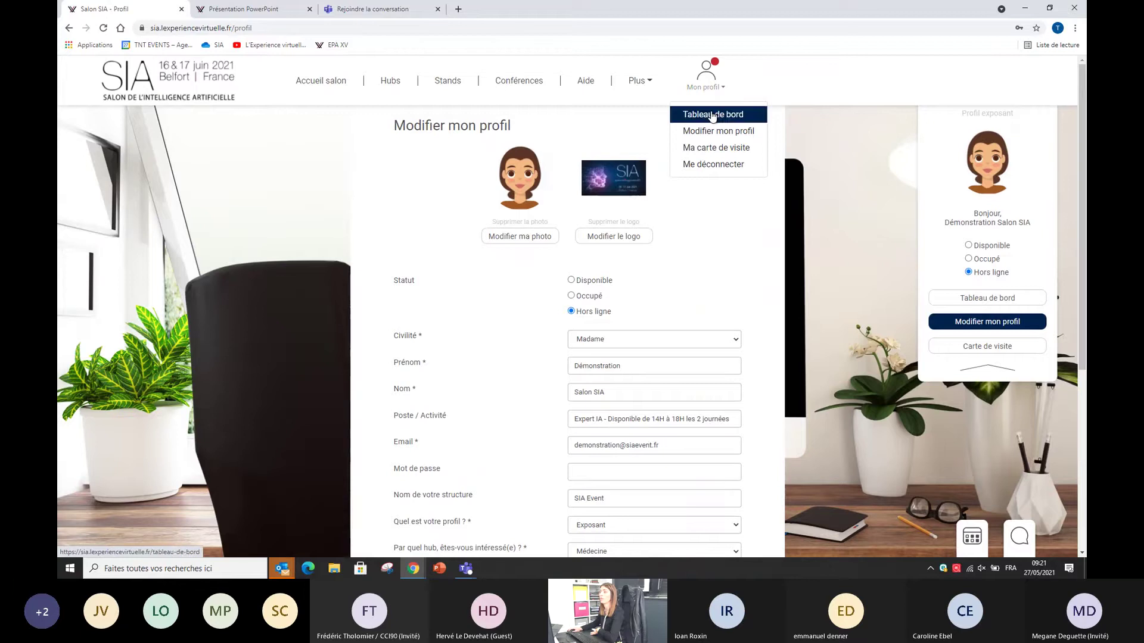
pyautogui.click(712, 114)
# Step: Reopen the profile form, select the Poste / Activité availability text, then go to the salon Présentation page
pyautogui.click(1006, 322)
pyautogui.scroll(-3, 678, 238)
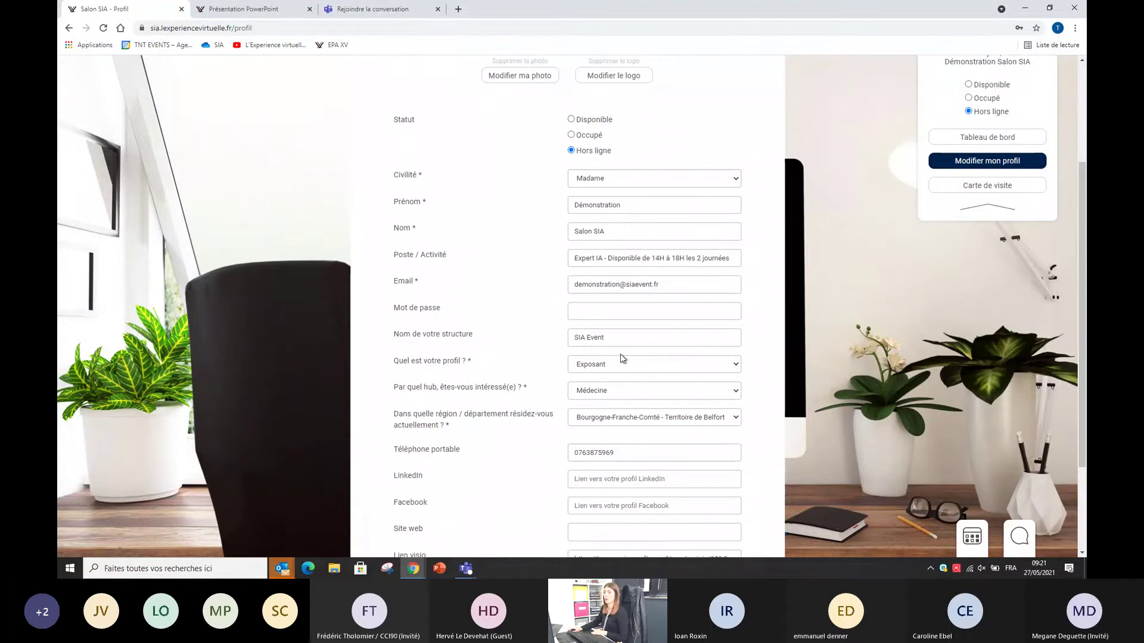
pyautogui.scroll(-2, 653, 369)
pyautogui.scroll(5, 653, 368)
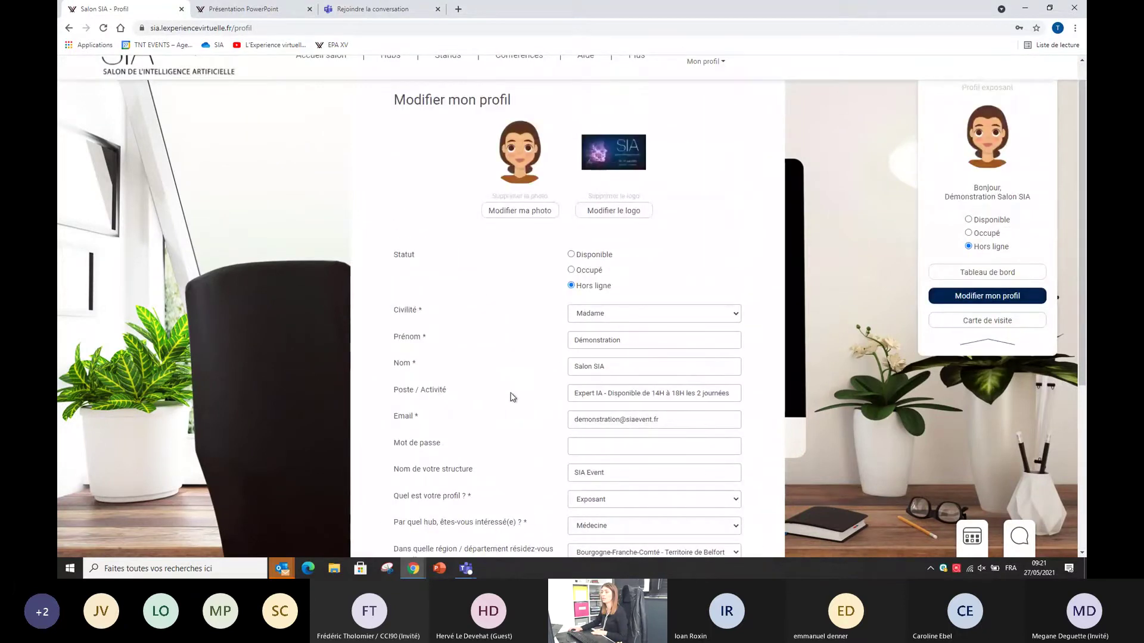
pyautogui.moveTo(609, 391); pyautogui.dragTo(736, 395)
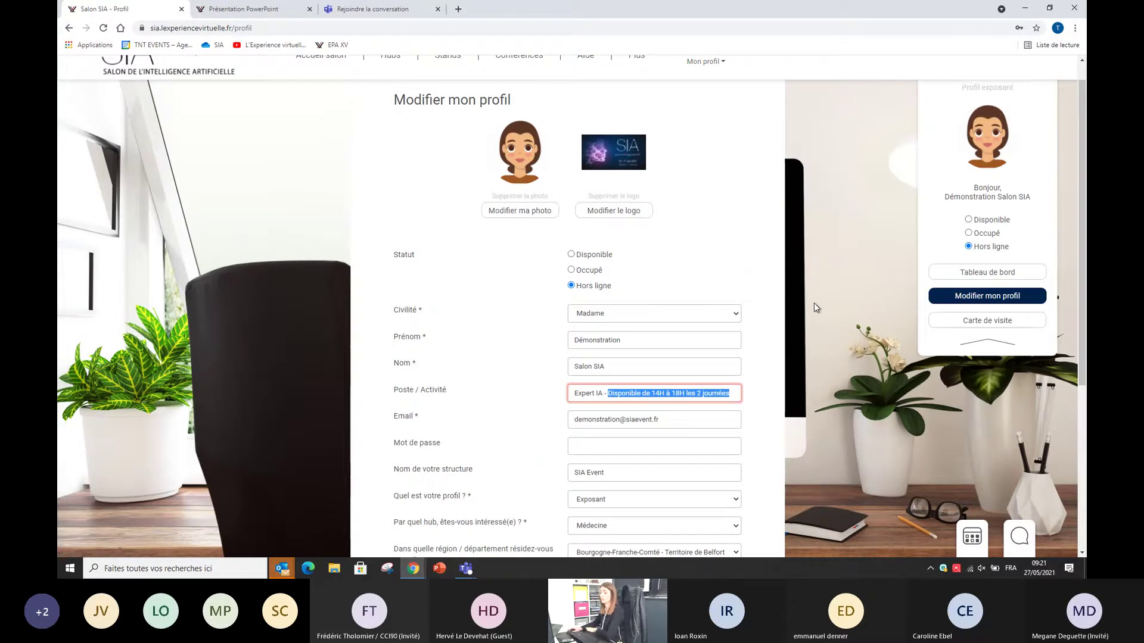
pyautogui.scroll(1, 359, 167)
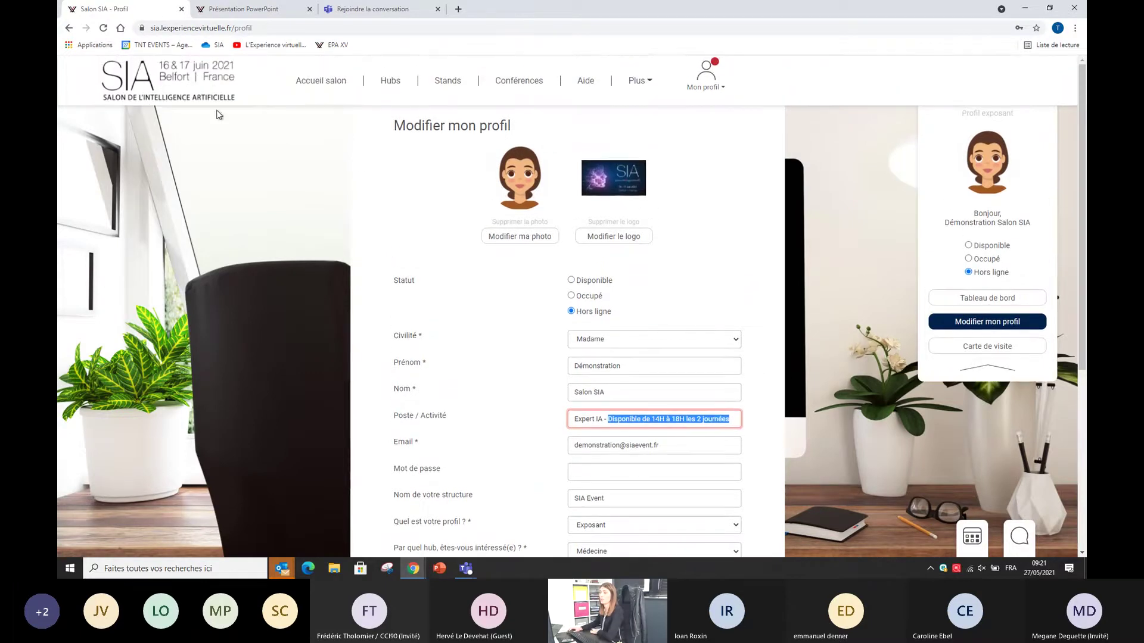
pyautogui.click(187, 87)
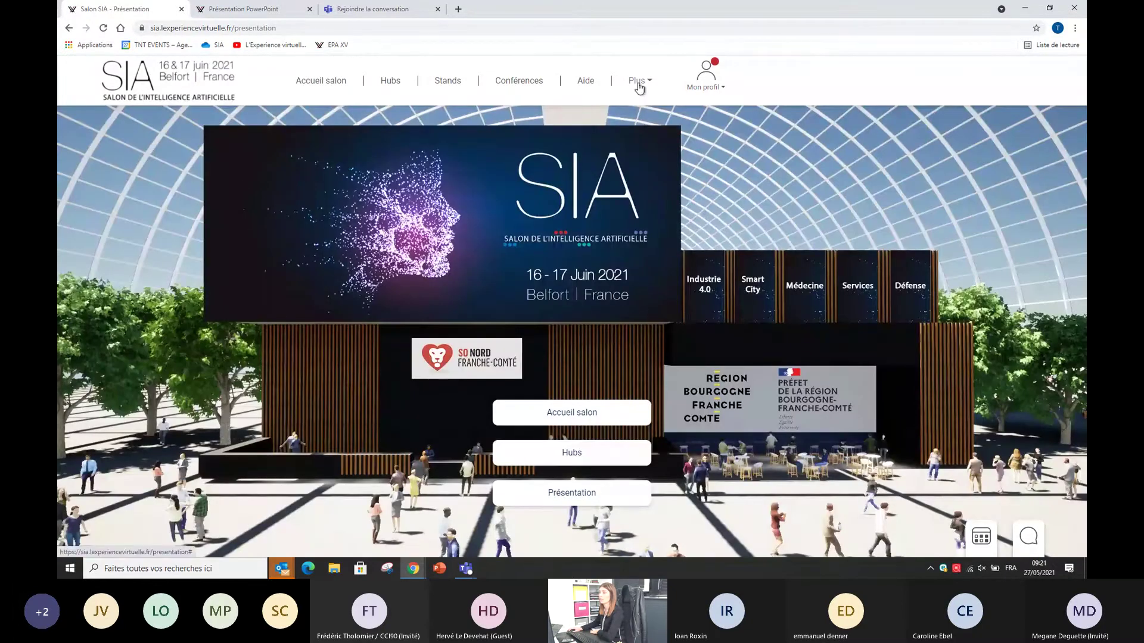
# Step: Go to Plus > Administration > Stands and open the stand's edit form
pyautogui.click(638, 83)
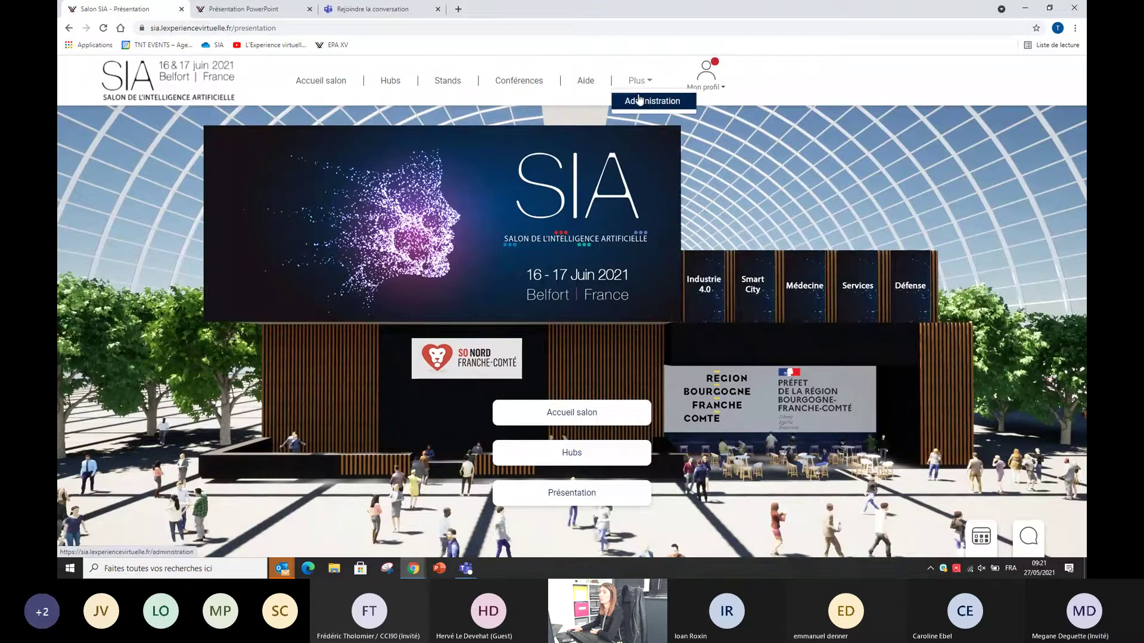
pyautogui.click(638, 98)
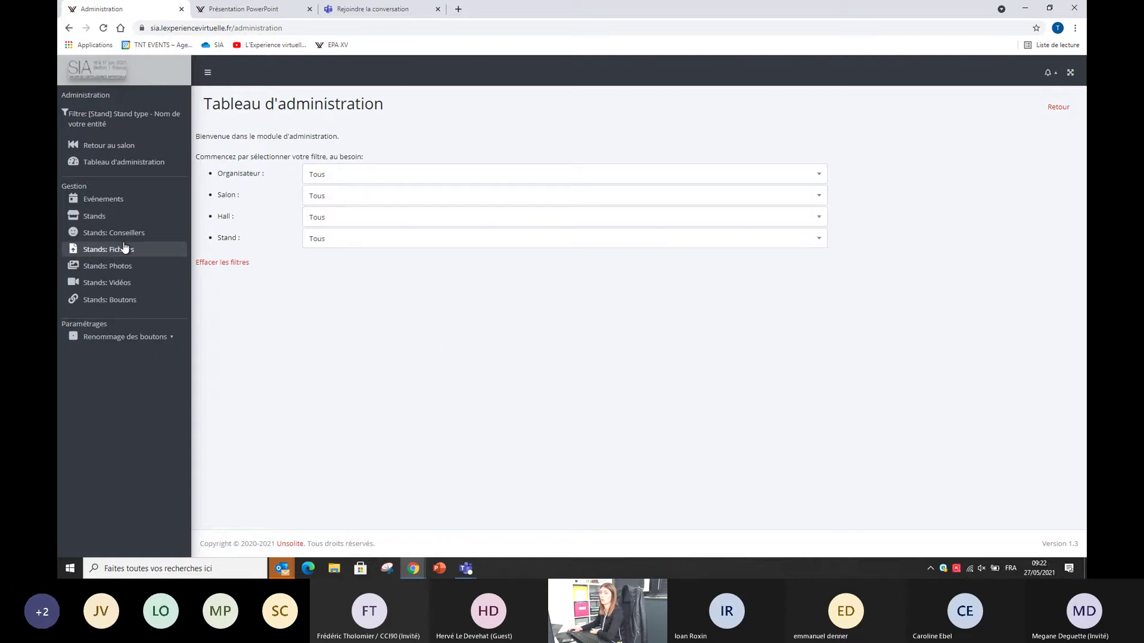
pyautogui.click(95, 217)
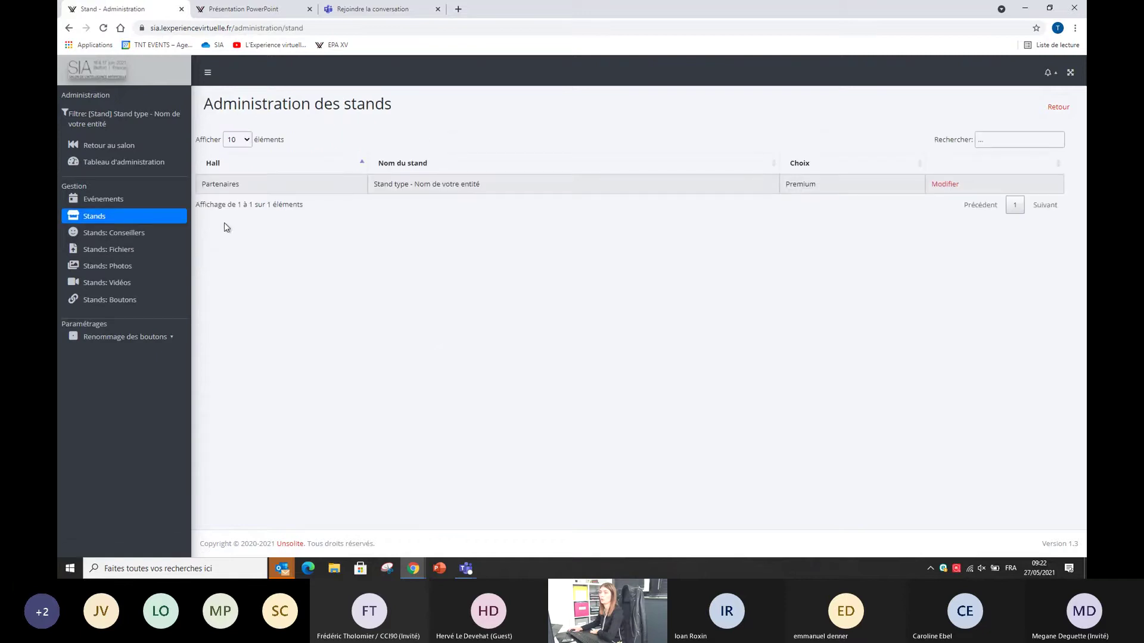
pyautogui.click(950, 187)
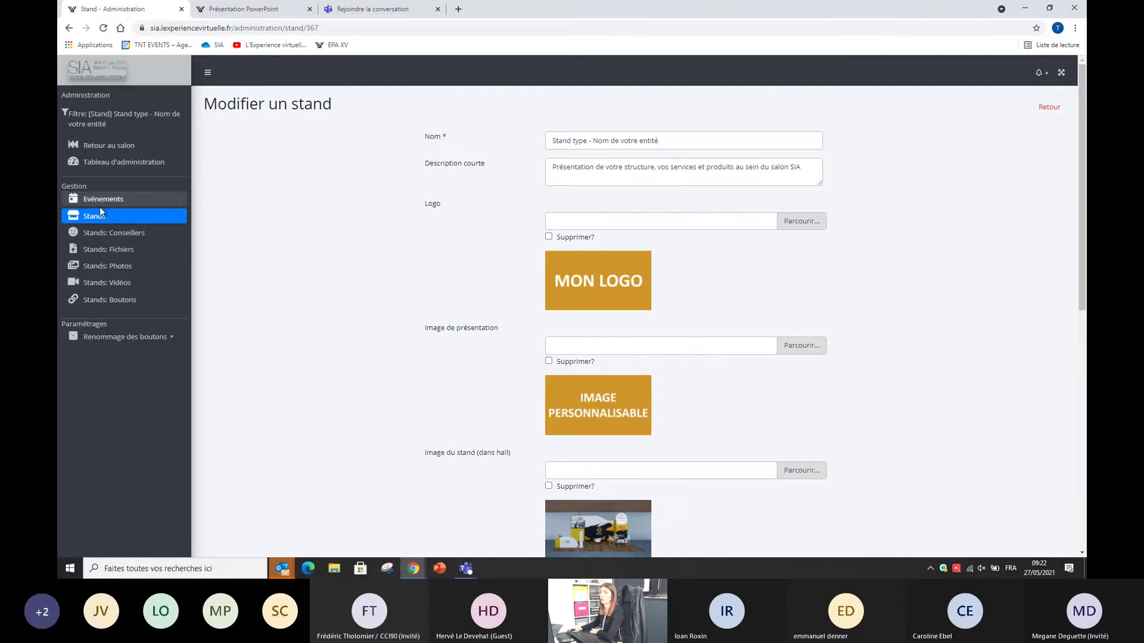
pyautogui.click(131, 224)
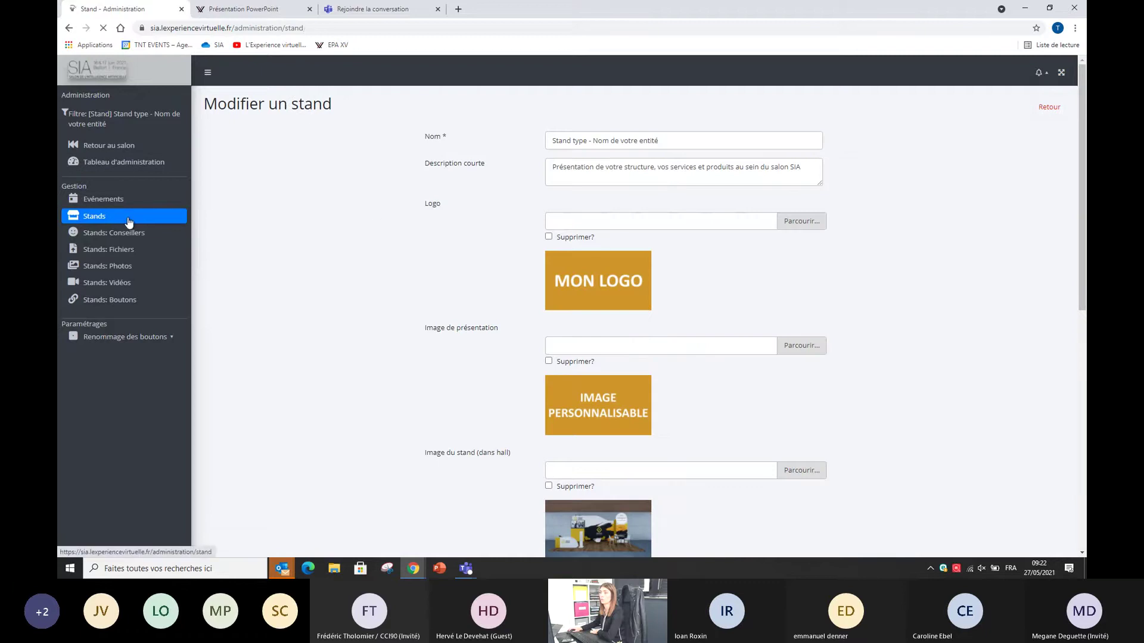
# Step: Review the stand's name, short description and remaining fields, then save them with Modifier
pyautogui.click(950, 187)
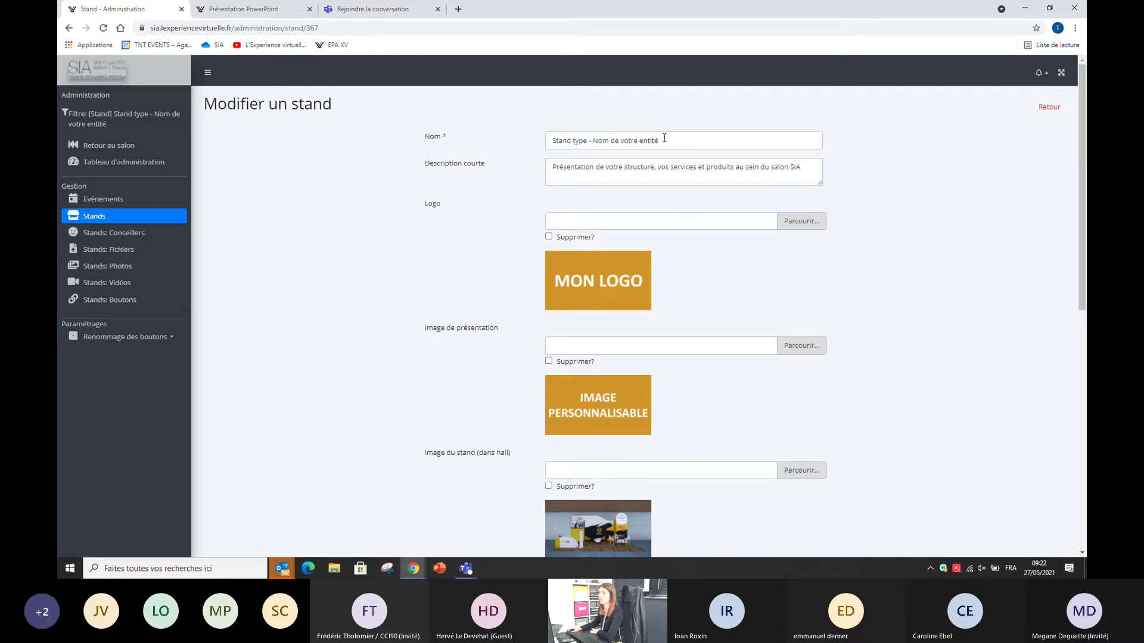
pyautogui.moveTo(664, 139); pyautogui.dragTo(551, 141)
pyautogui.moveTo(643, 167); pyautogui.dragTo(556, 167)
pyautogui.scroll(-3, 638, 260)
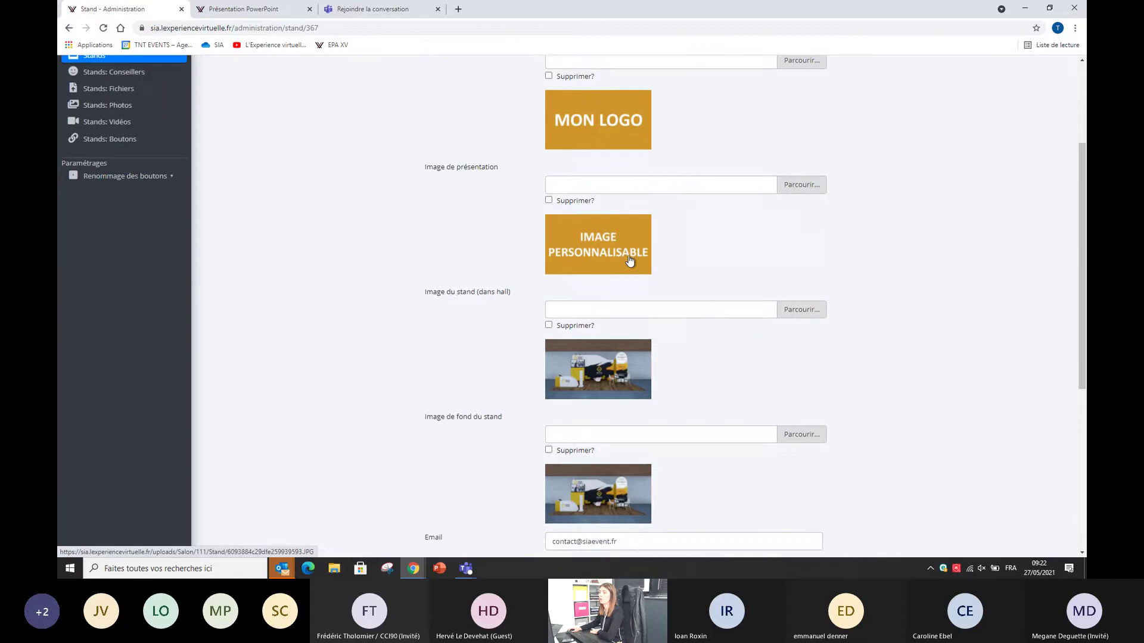
pyautogui.scroll(-1, 629, 263)
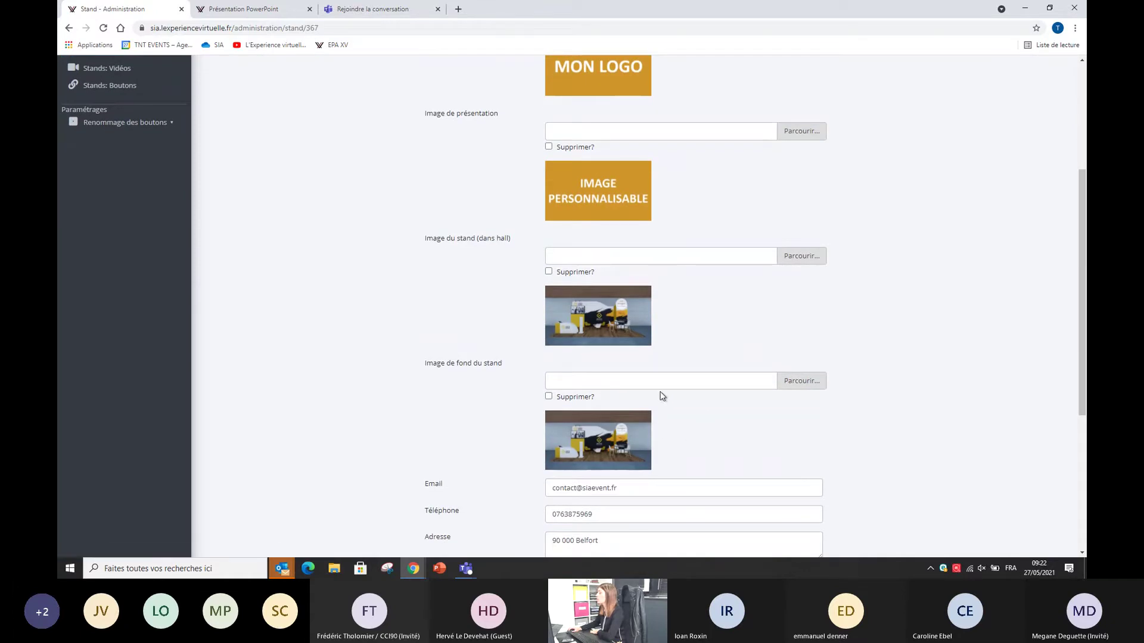
pyautogui.scroll(-3, 637, 401)
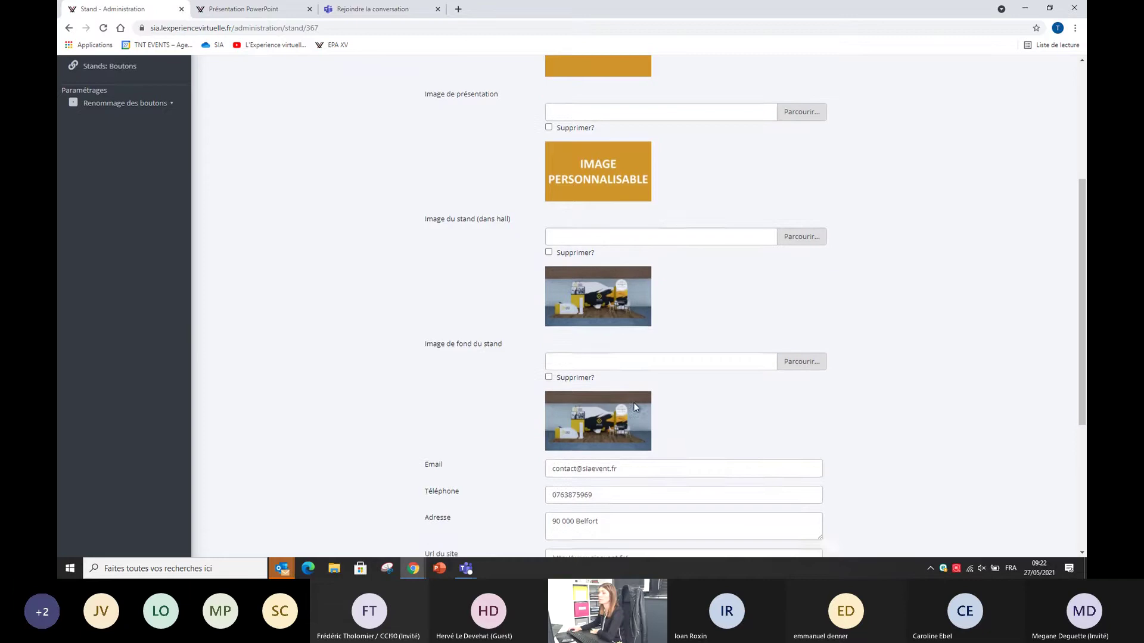
pyautogui.scroll(-2, 625, 375)
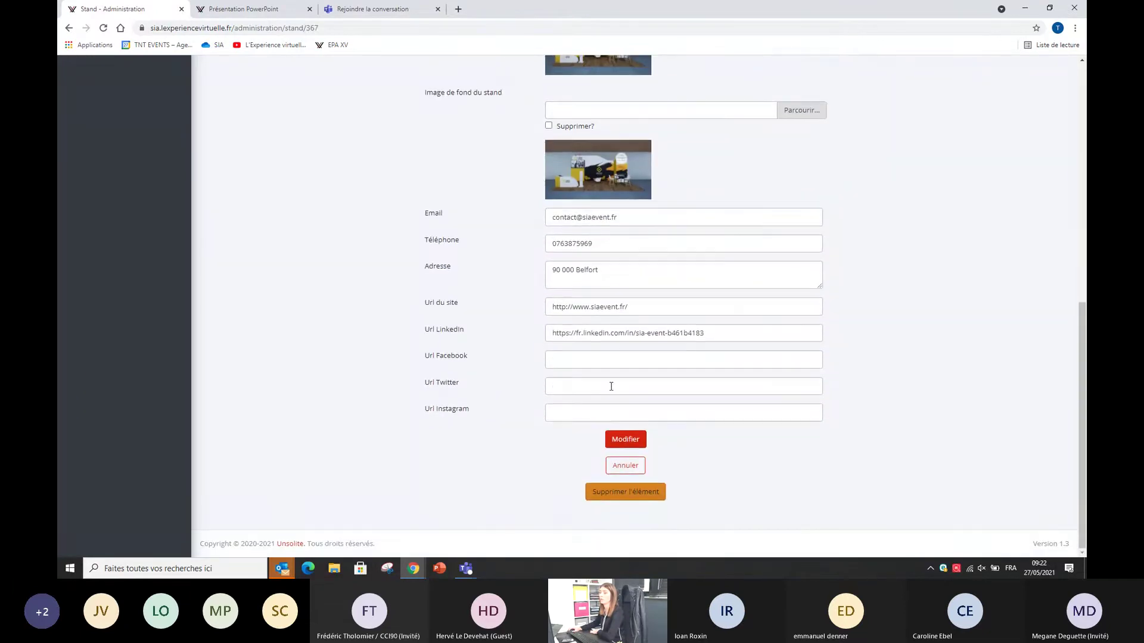
pyautogui.click(625, 439)
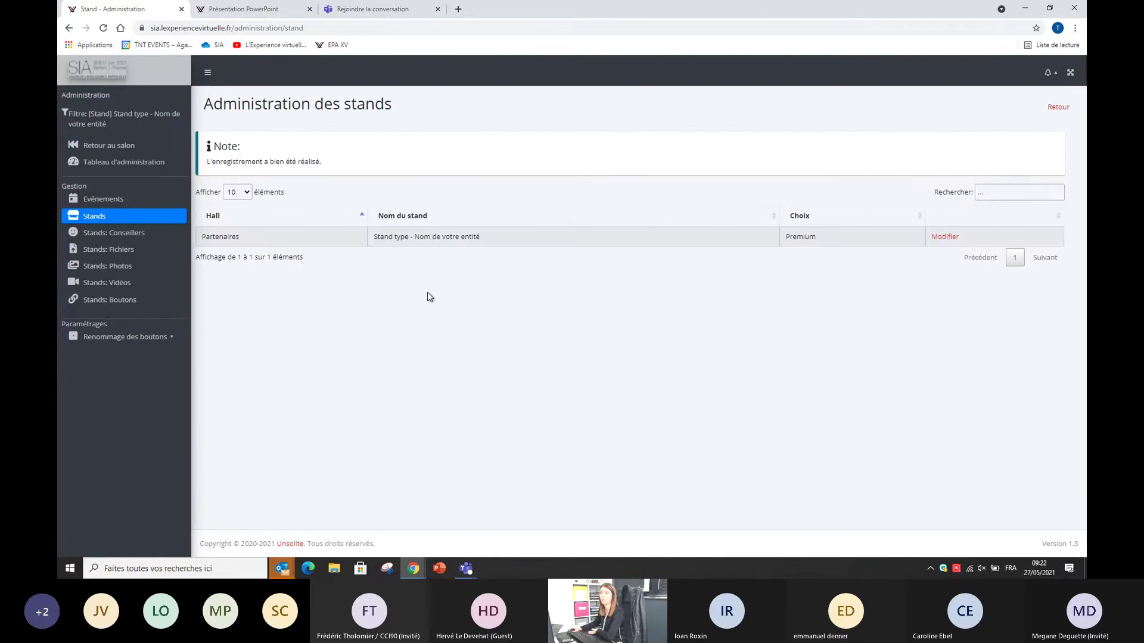
# Step: Start a new stand advisor, enter their e-mail, check the Utilisateur list, then go to Stands: Fichiers
pyautogui.click(125, 240)
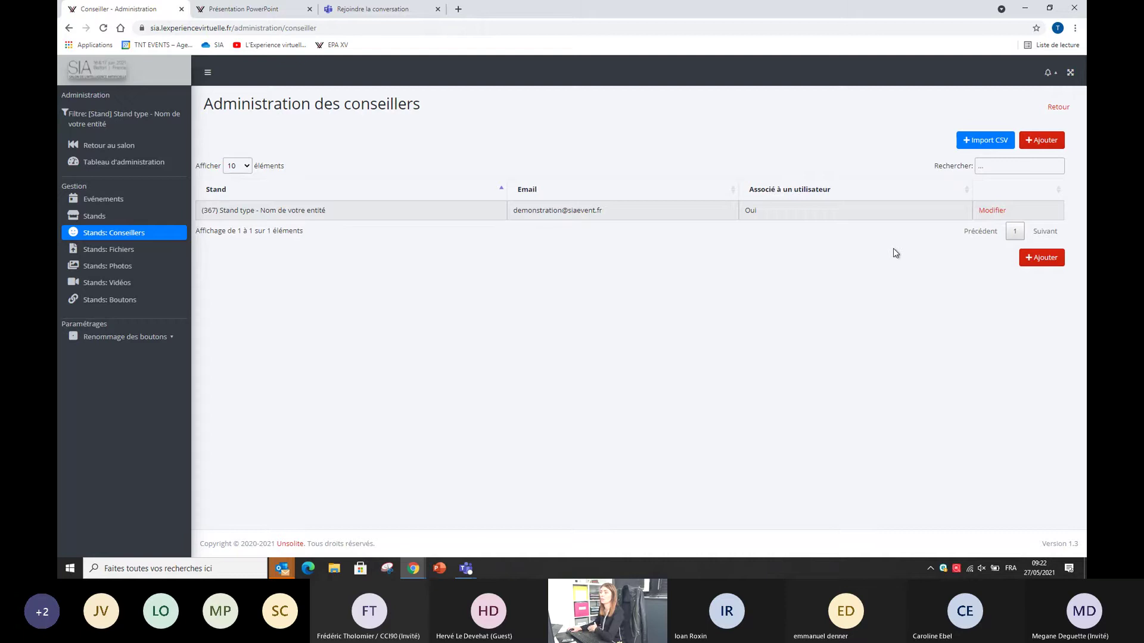
pyautogui.click(1052, 144)
pyautogui.click(637, 169)
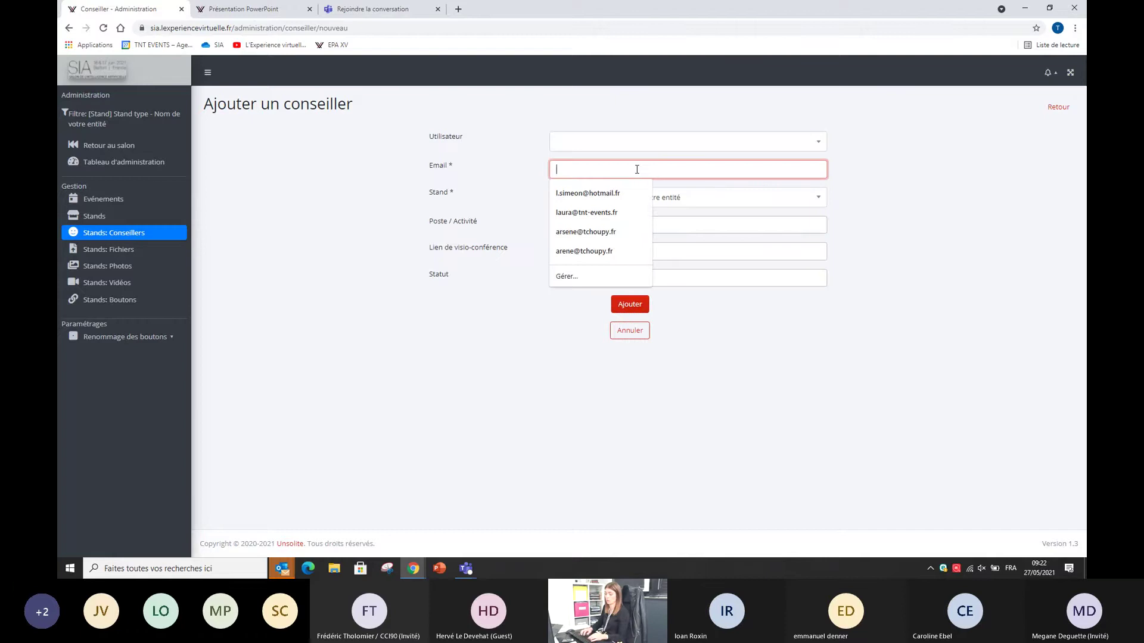
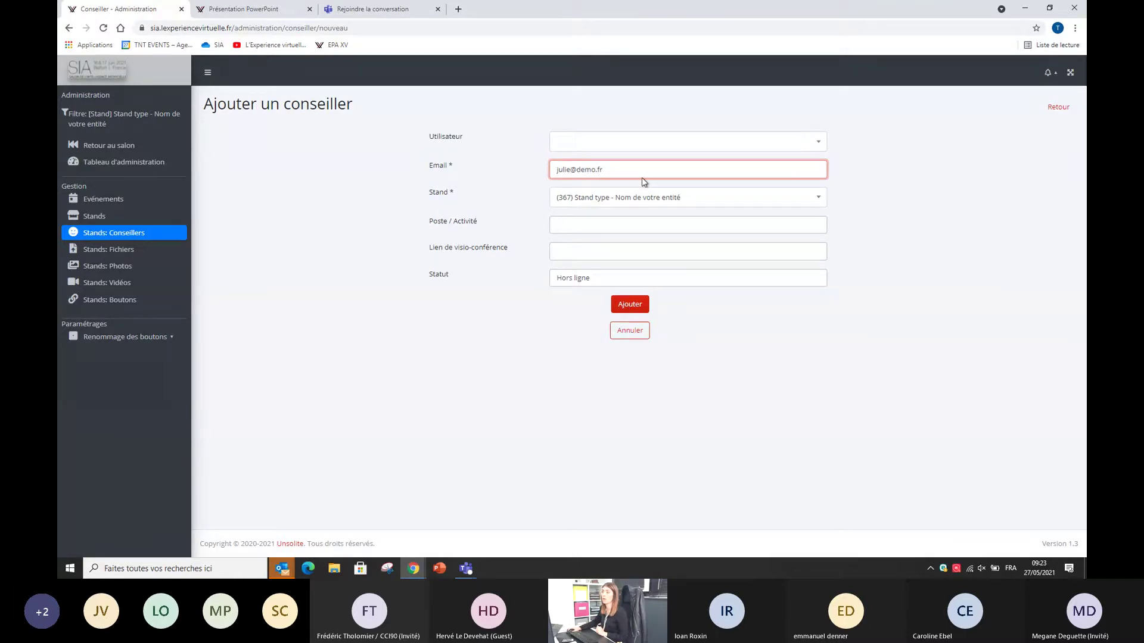
pyautogui.click(615, 144)
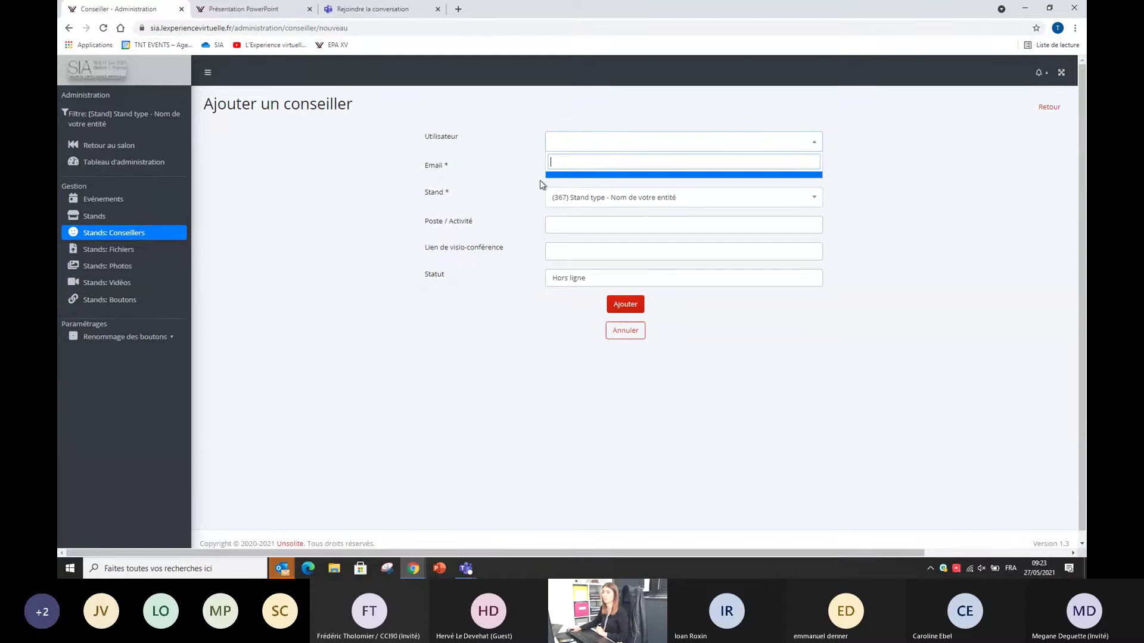
pyautogui.click(108, 253)
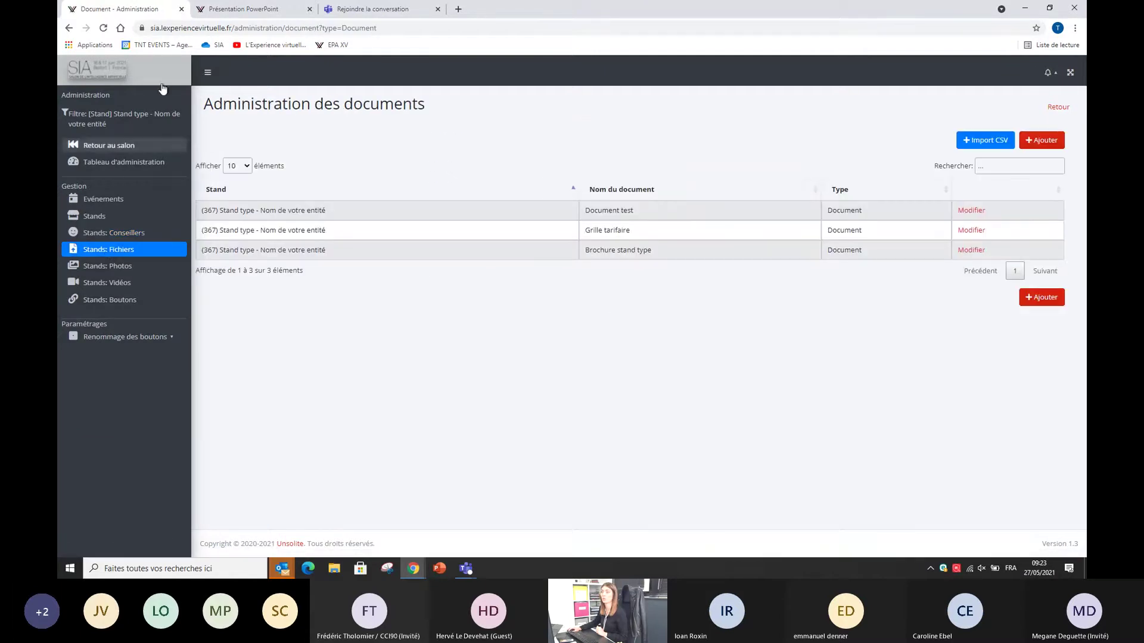
# Step: In the second tab, load the SIA salon site from the address bar using 'sia'
pyautogui.click(264, 7)
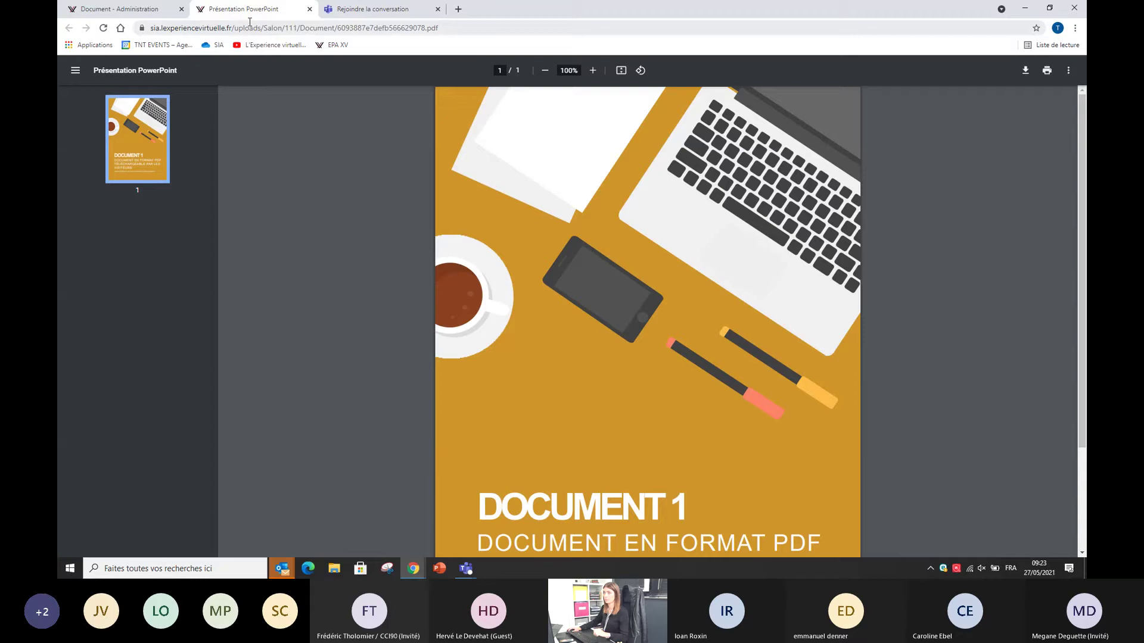
pyautogui.click(250, 27)
pyautogui.write('sia')
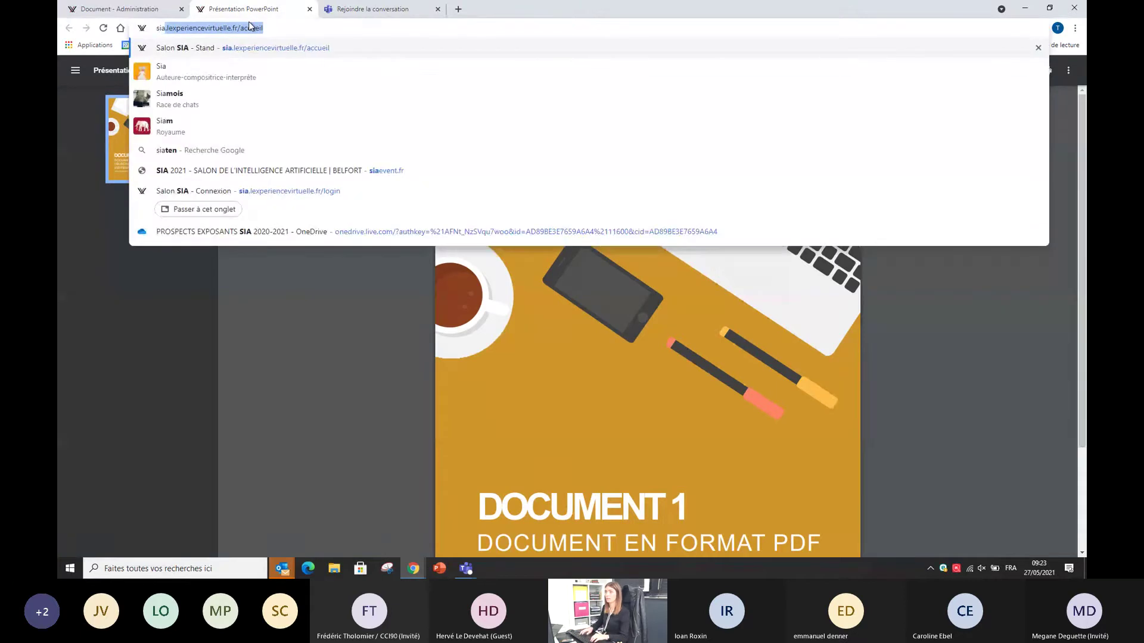
pyautogui.press('Return')
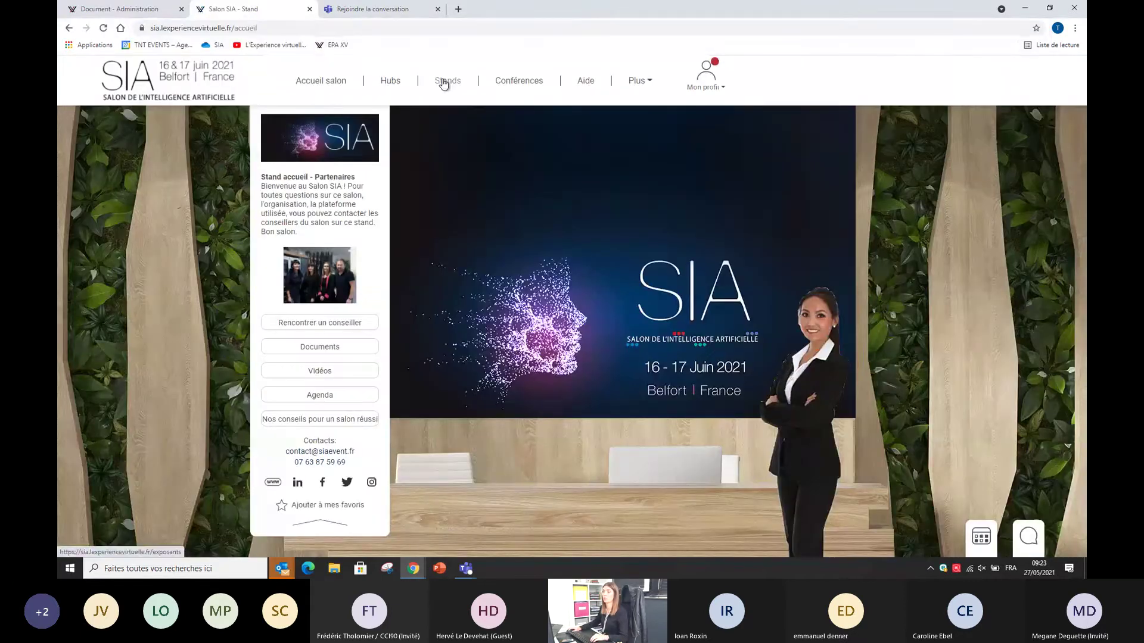
# Step: Browse Stands and Hubs to Partenaires, open the stand-type exhibitor's stand, then return to documents administration
pyautogui.click(444, 83)
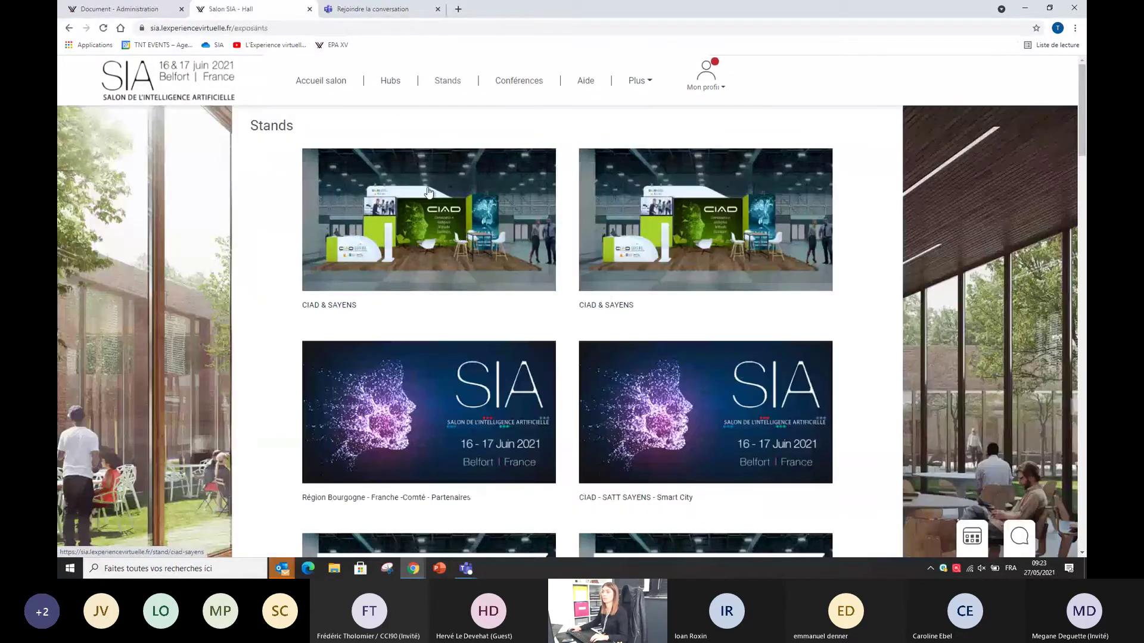
pyautogui.scroll(-3, 607, 291)
pyautogui.scroll(3, 570, 263)
pyautogui.click(392, 81)
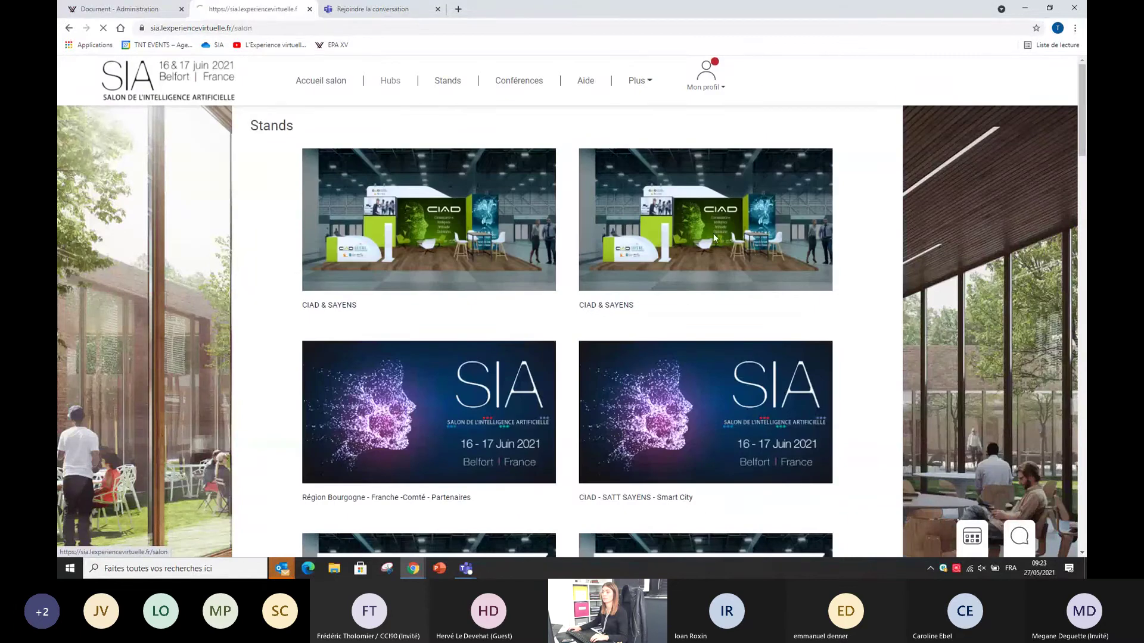
pyautogui.click(712, 310)
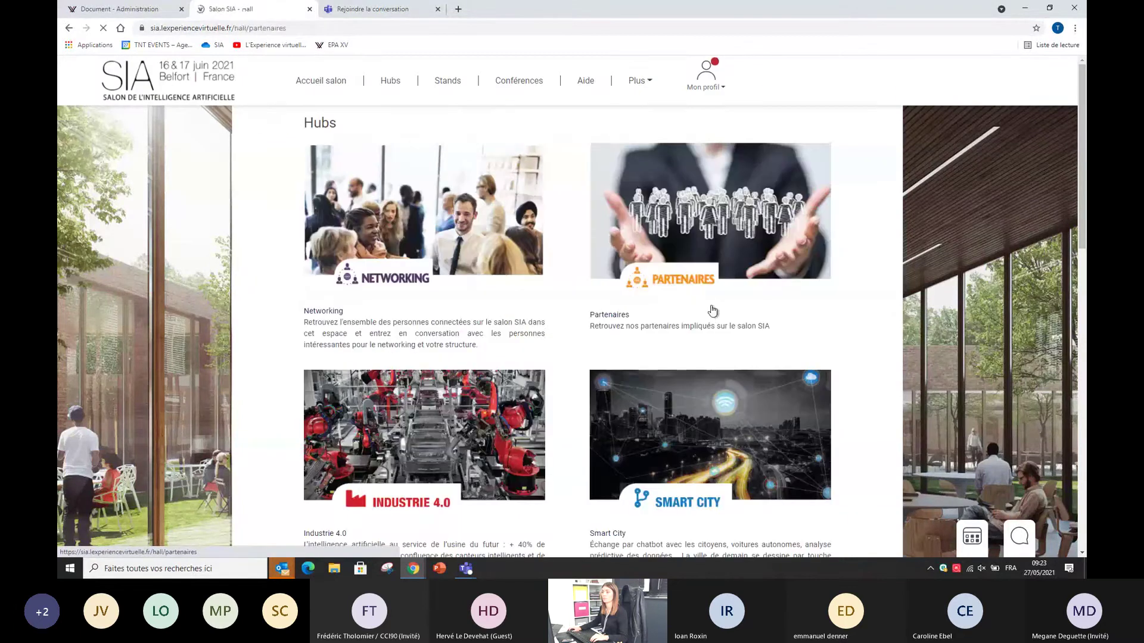
pyautogui.click(322, 375)
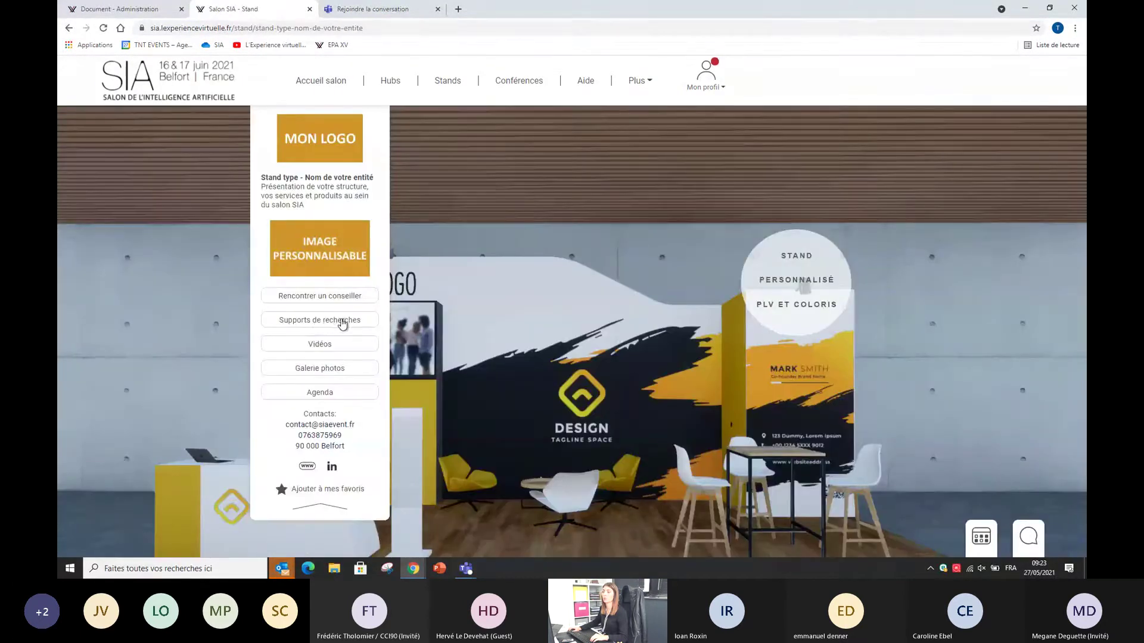
pyautogui.click(130, 5)
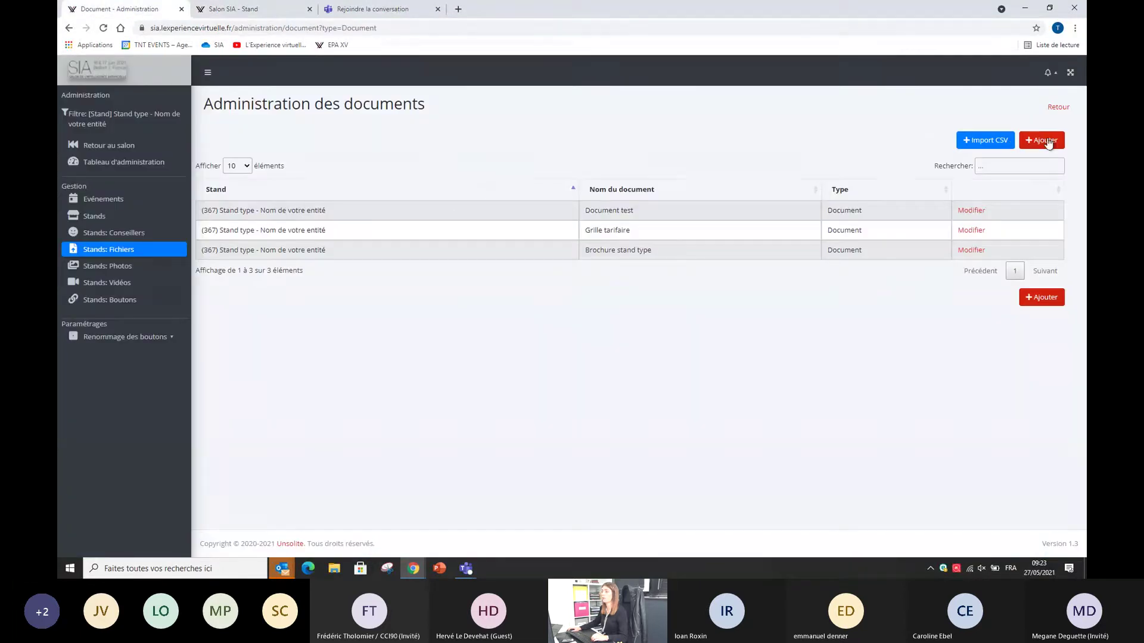
# Step: Start a new stand document, try the Document, Lien vidéo and Photo types, then open Evénements
pyautogui.click(979, 141)
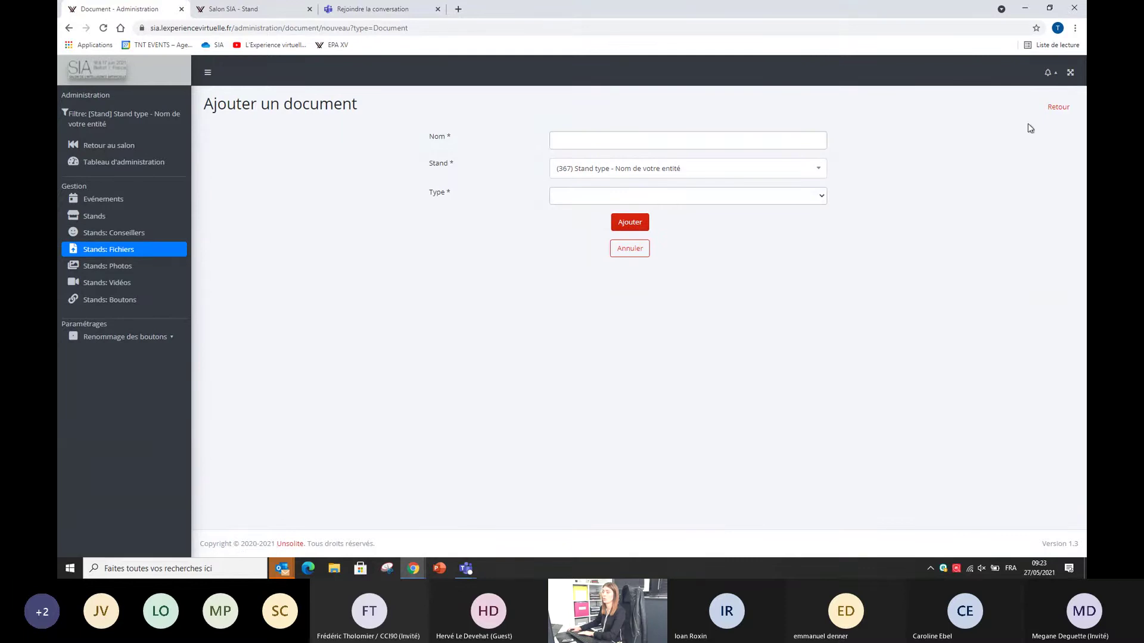
pyautogui.click(771, 142)
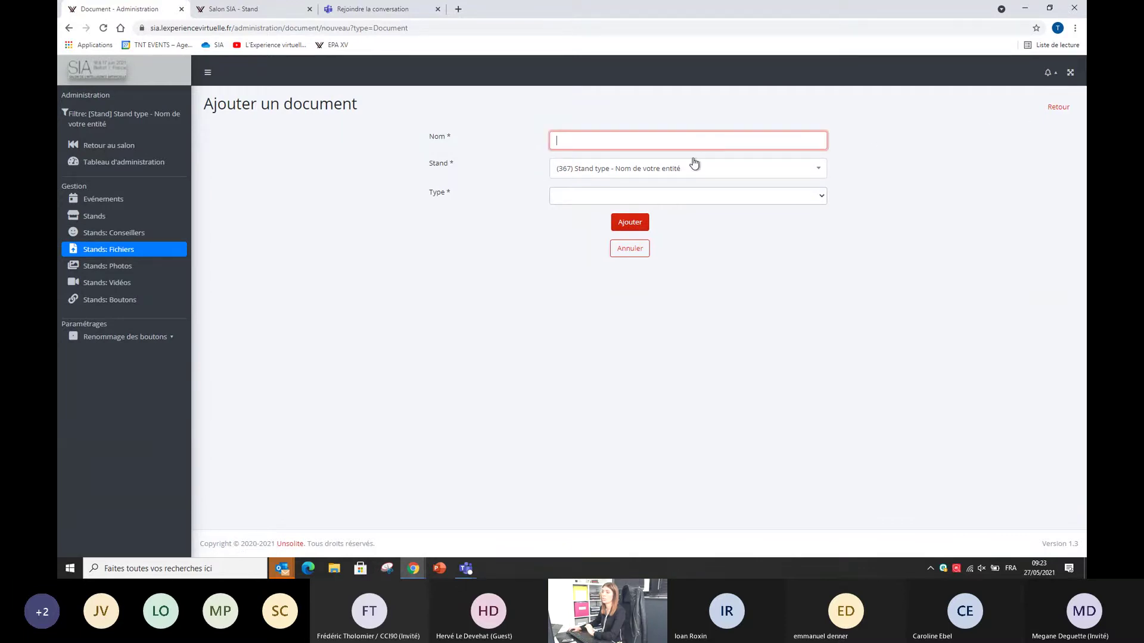
pyautogui.click(603, 197)
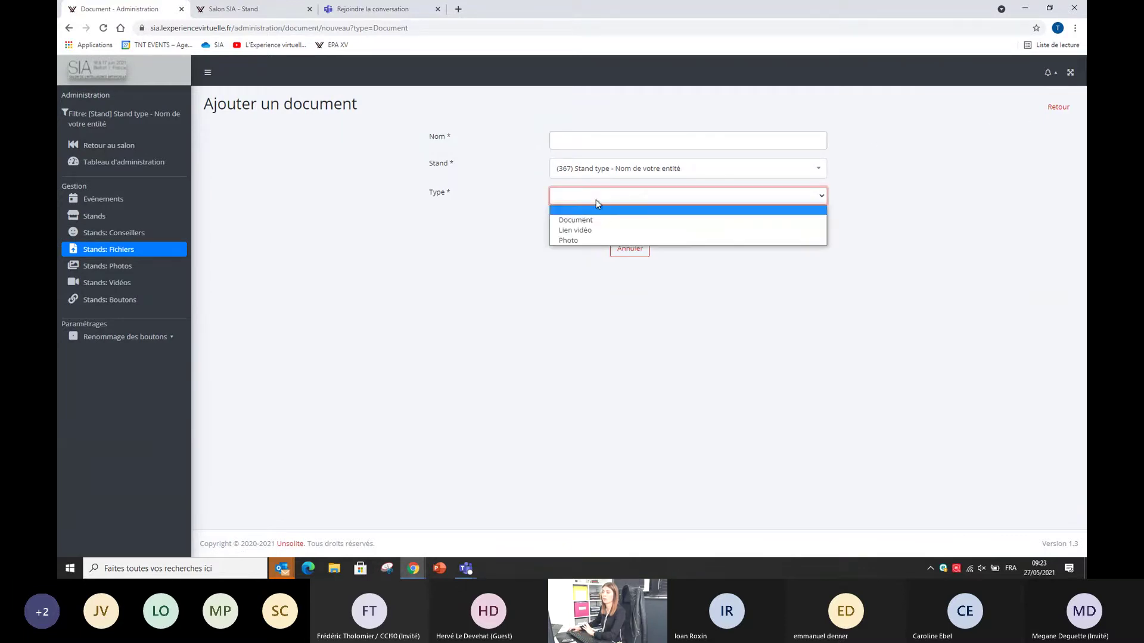
pyautogui.click(575, 221)
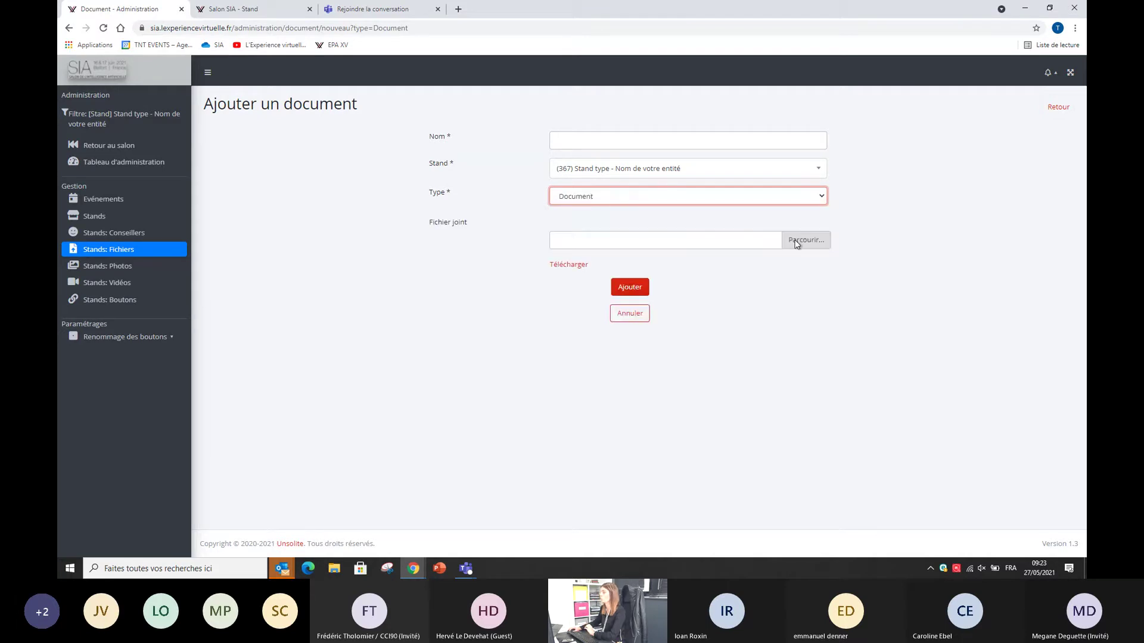
pyautogui.click(643, 201)
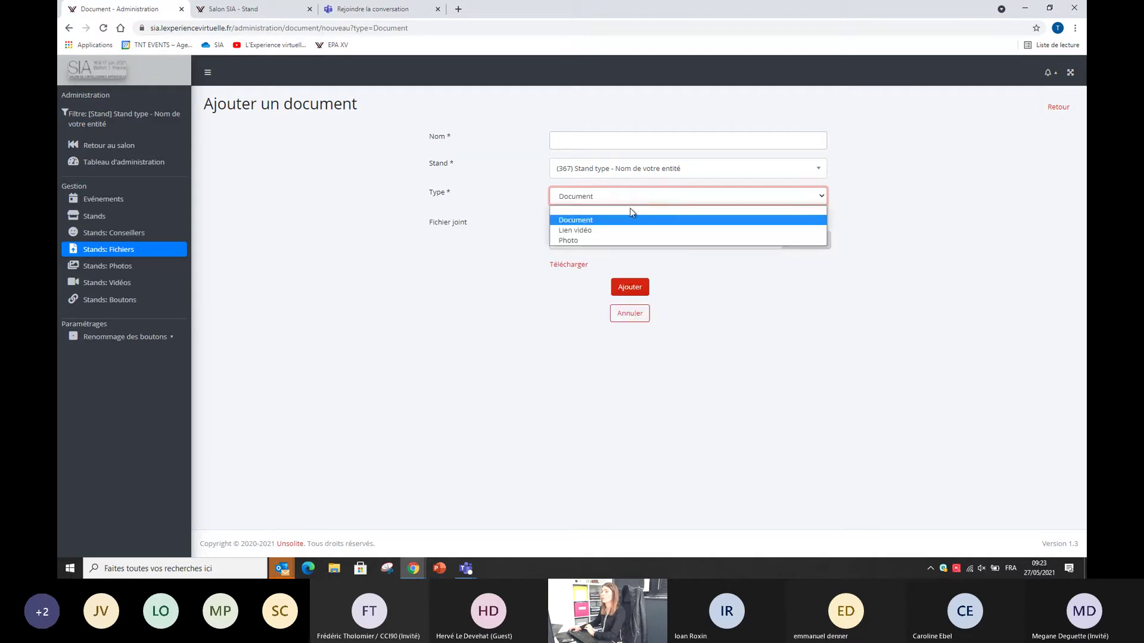
pyautogui.click(620, 229)
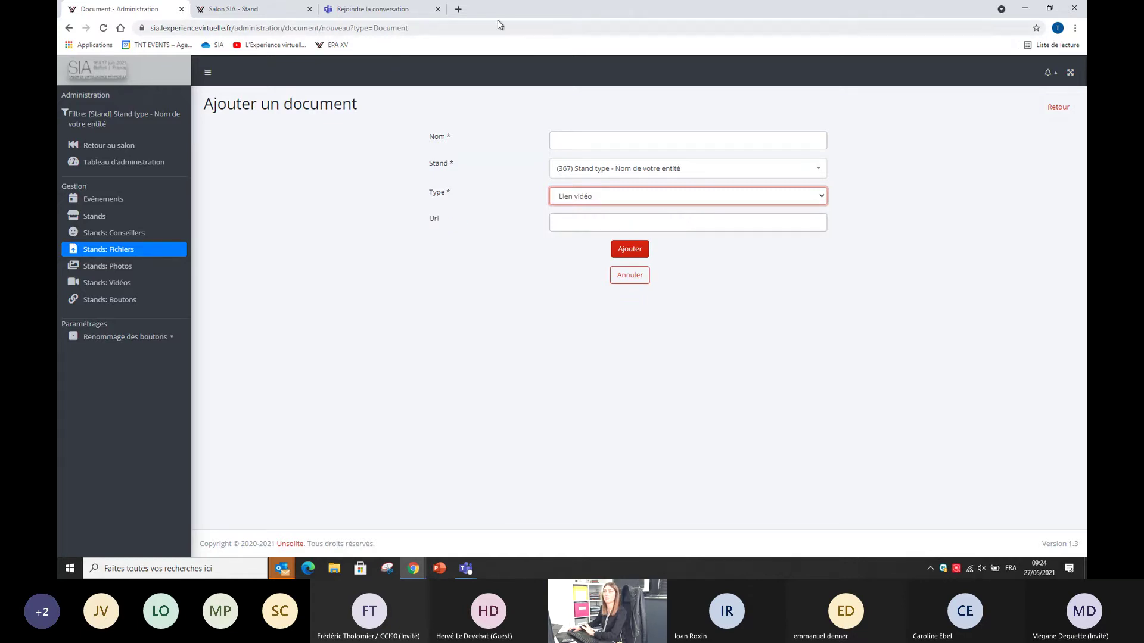
pyautogui.click(594, 197)
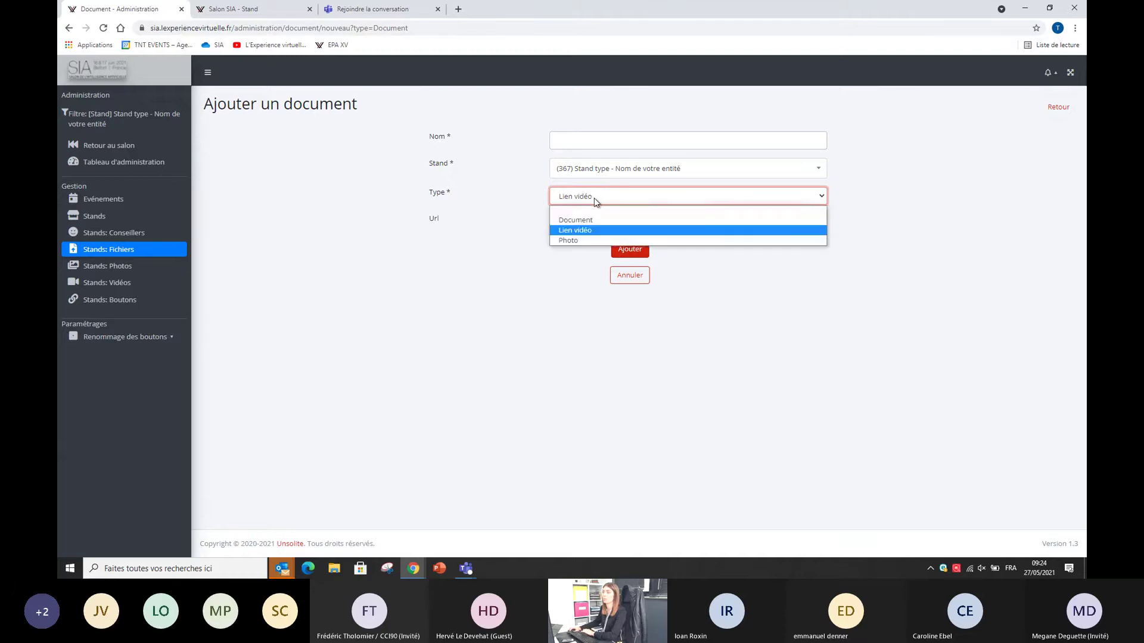
pyautogui.click(583, 240)
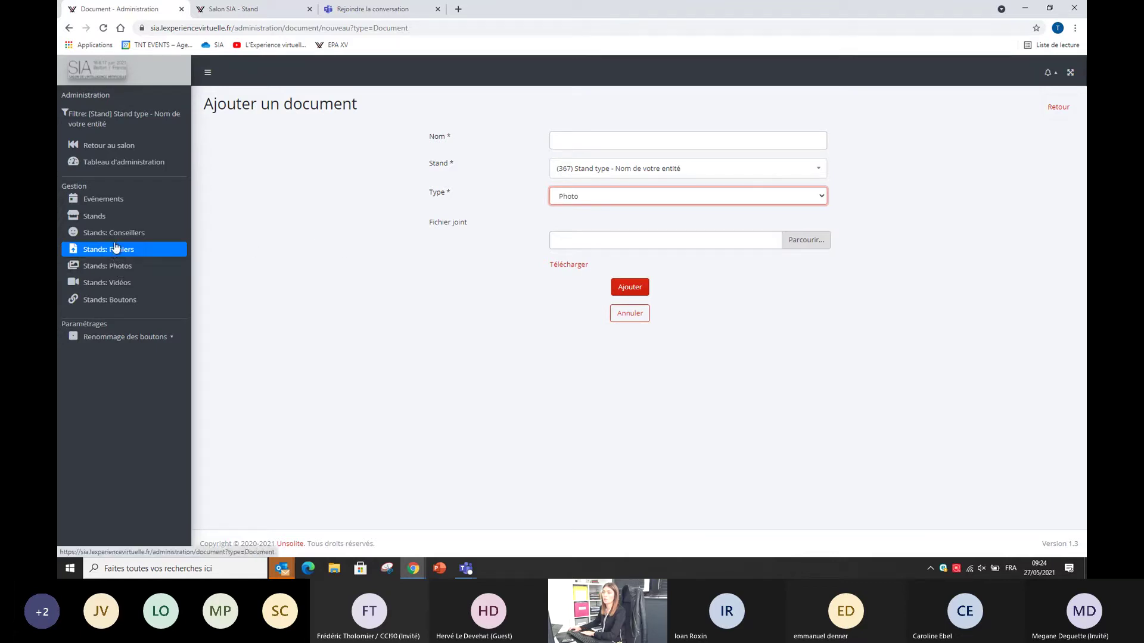
pyautogui.click(104, 203)
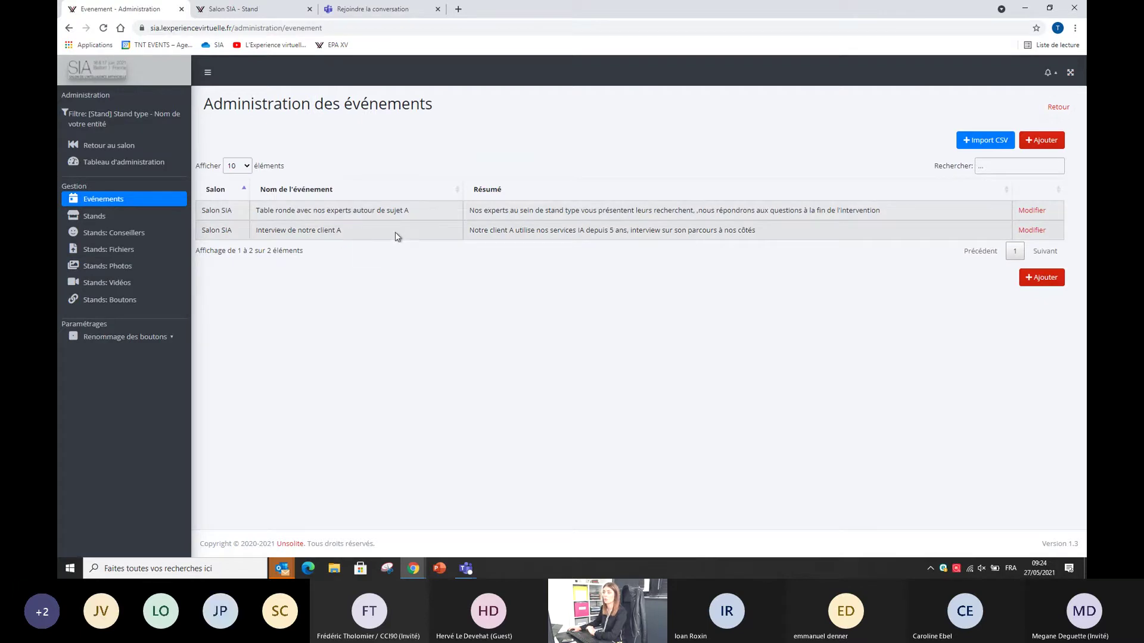
# Step: Start a new event, scroll through the Ajouter un événement form, then choose Retour au salon
pyautogui.click(1041, 140)
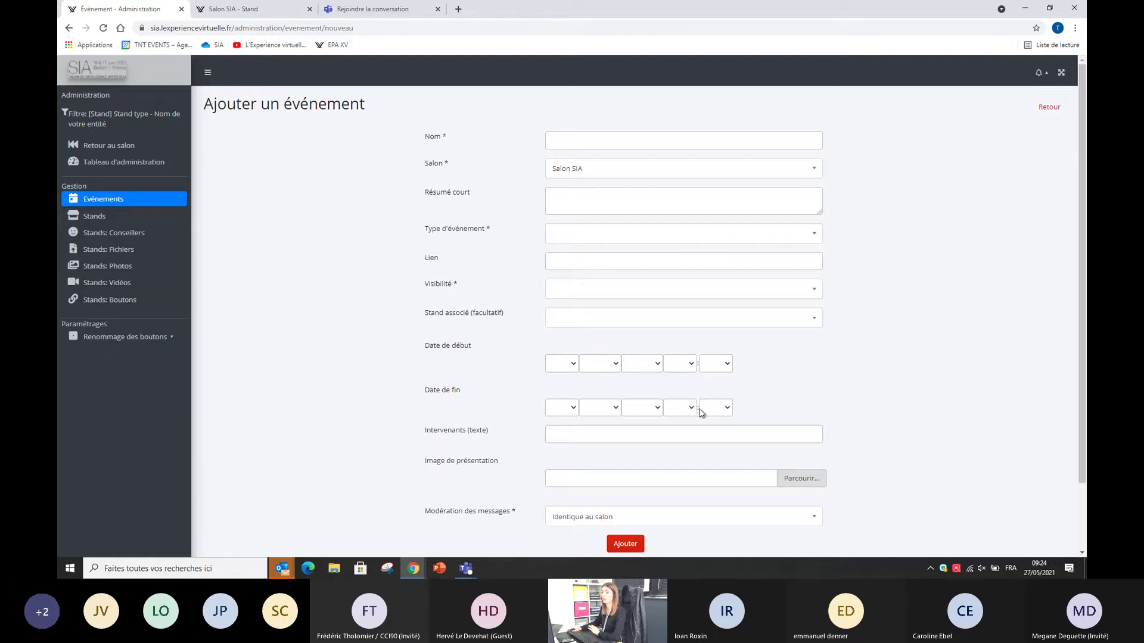
pyautogui.scroll(-1, 712, 432)
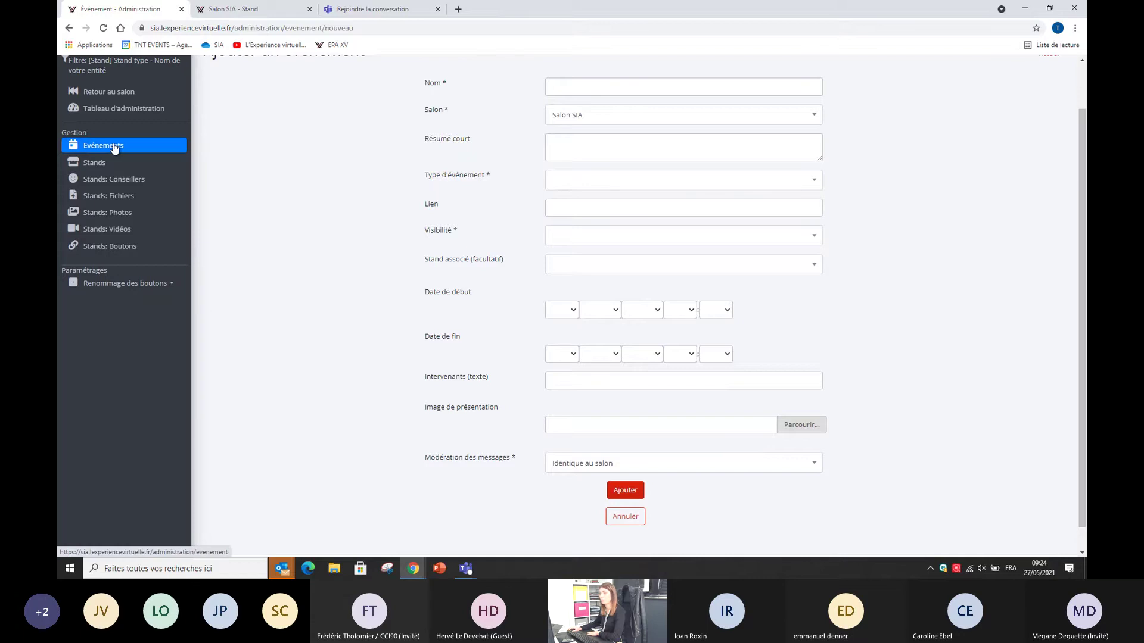
pyautogui.scroll(1, 114, 149)
pyautogui.click(97, 146)
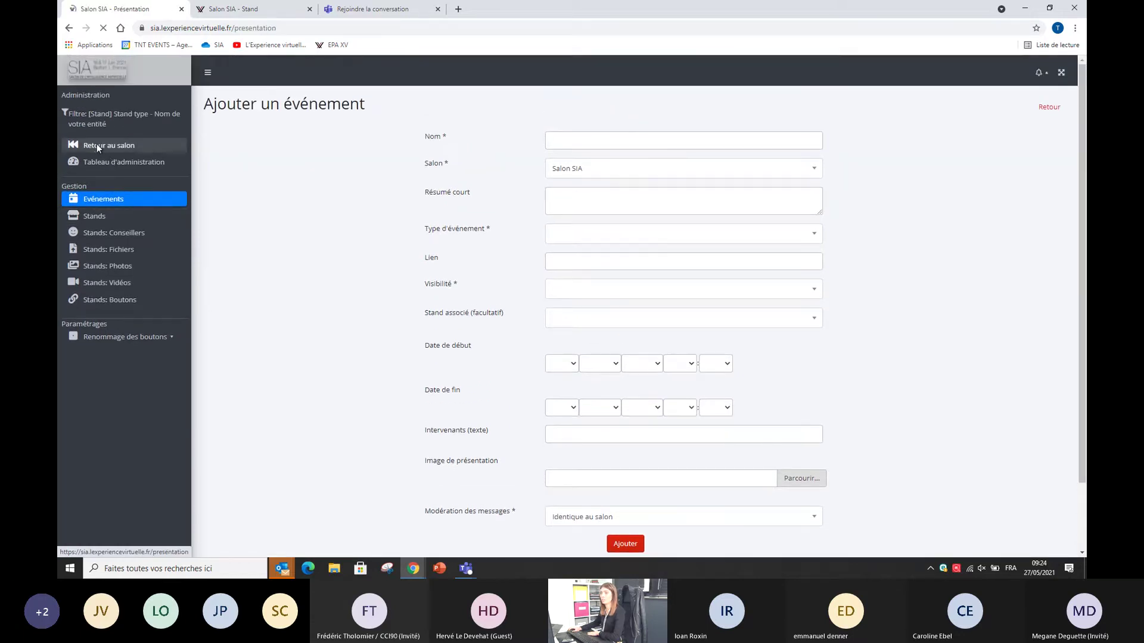
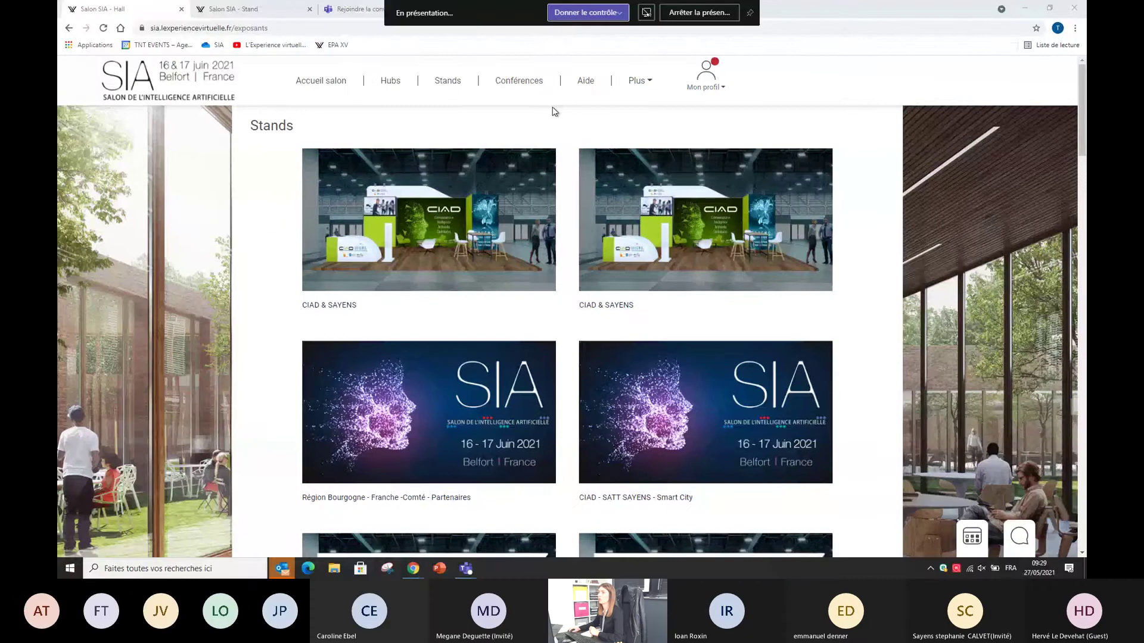
# Step: Open the Conférences hall and scroll through the upcoming 7 and 16 June 2021 conferences
pyautogui.click(529, 86)
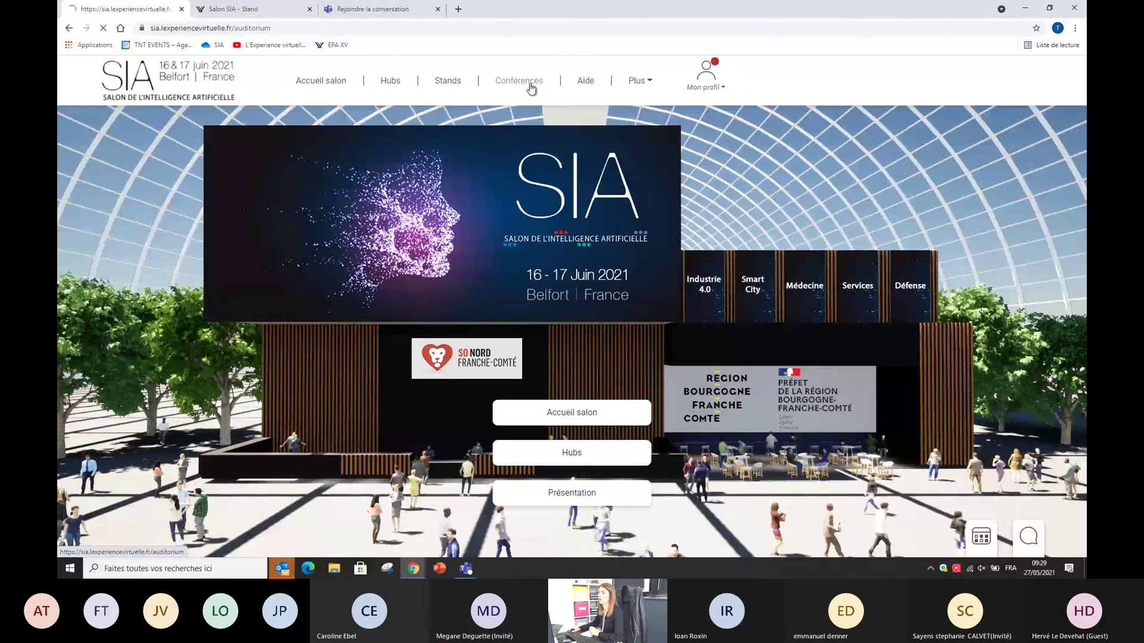
pyautogui.scroll(-1, 777, 270)
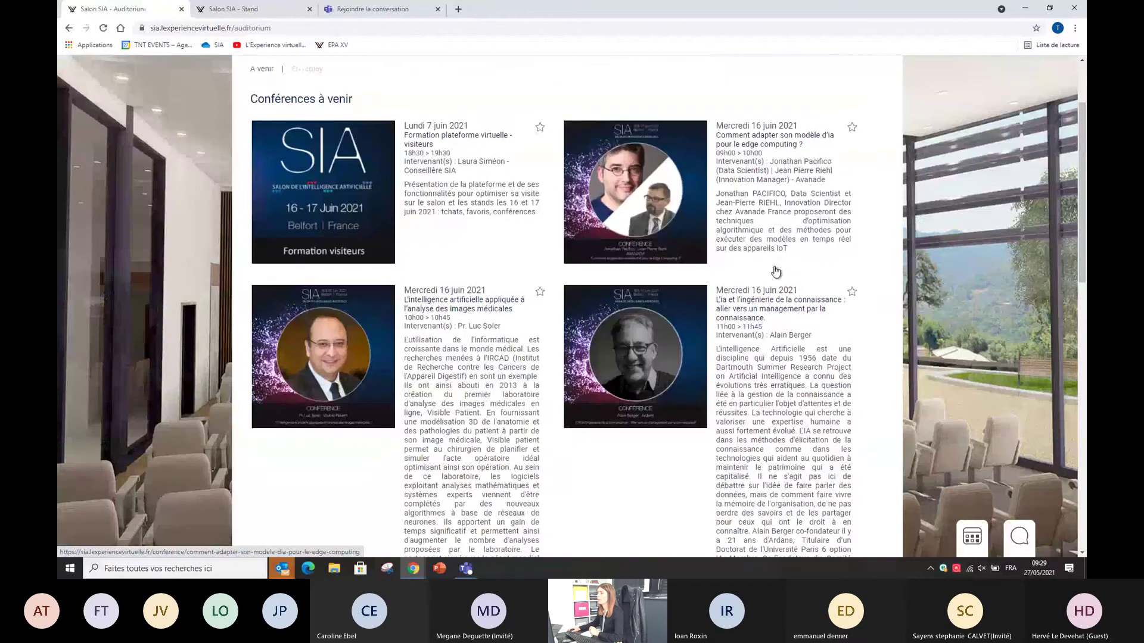
pyautogui.scroll(-5, 776, 271)
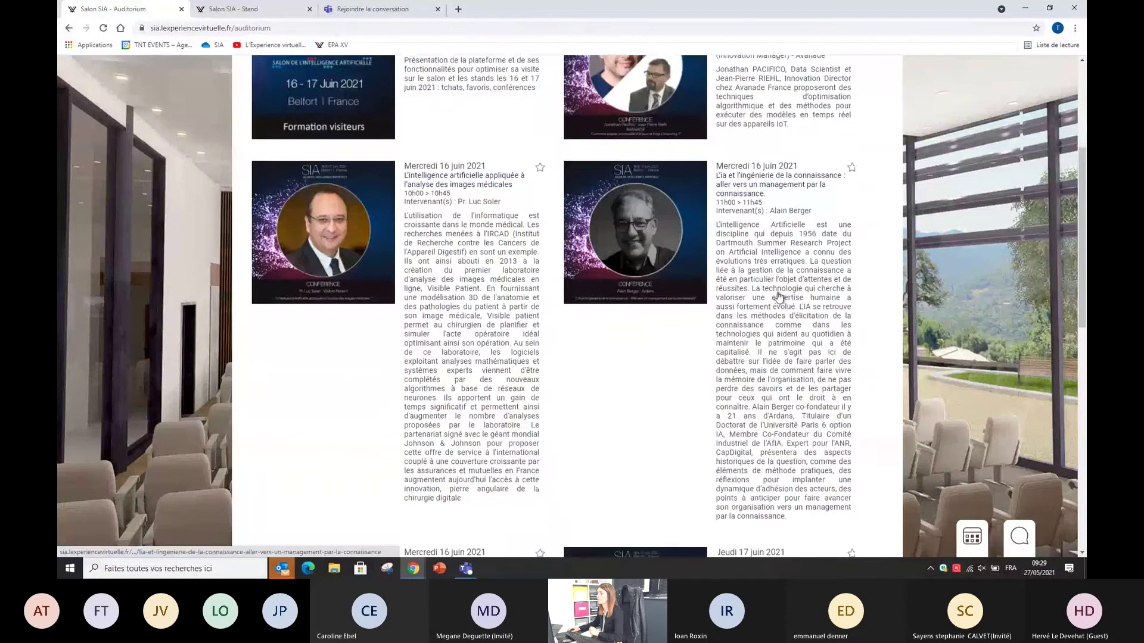
pyautogui.scroll(-2, 779, 297)
pyautogui.scroll(2, 778, 298)
pyautogui.scroll(6, 779, 298)
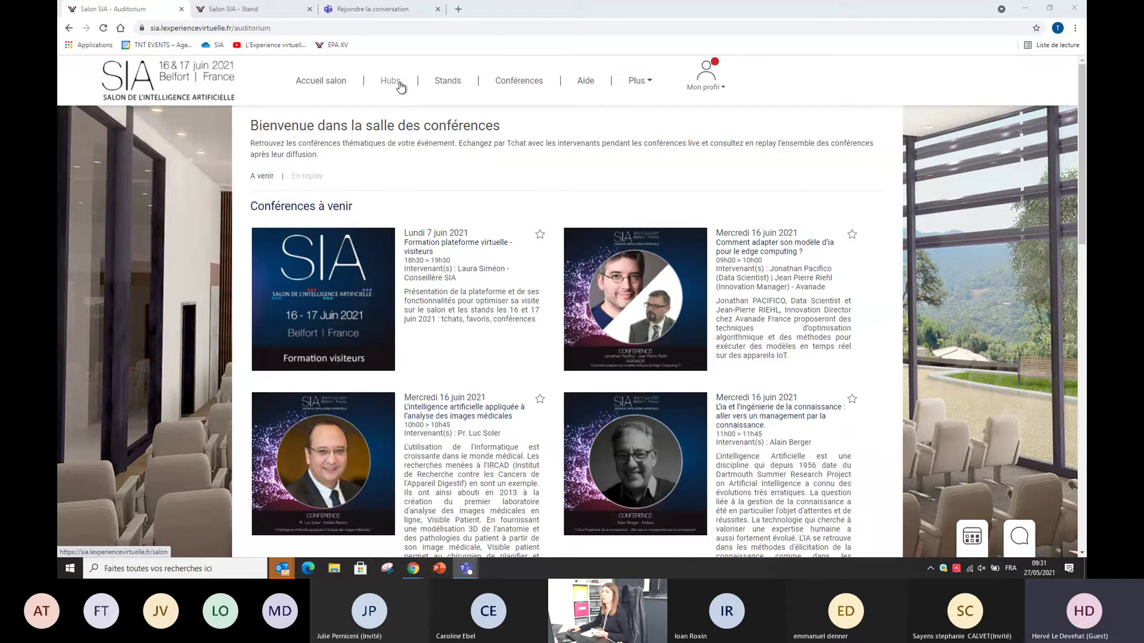
# Step: Open the Stand type stand in the Partenaires hub and show its 16 and 17 June agenda
pyautogui.click(447, 82)
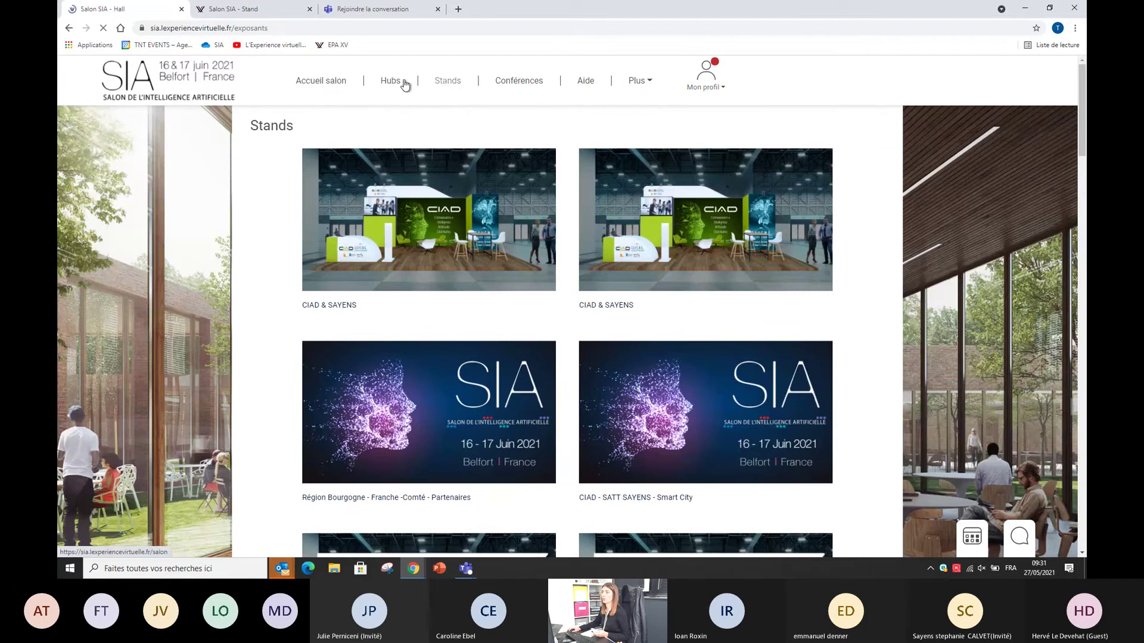
pyautogui.click(394, 82)
pyautogui.click(682, 286)
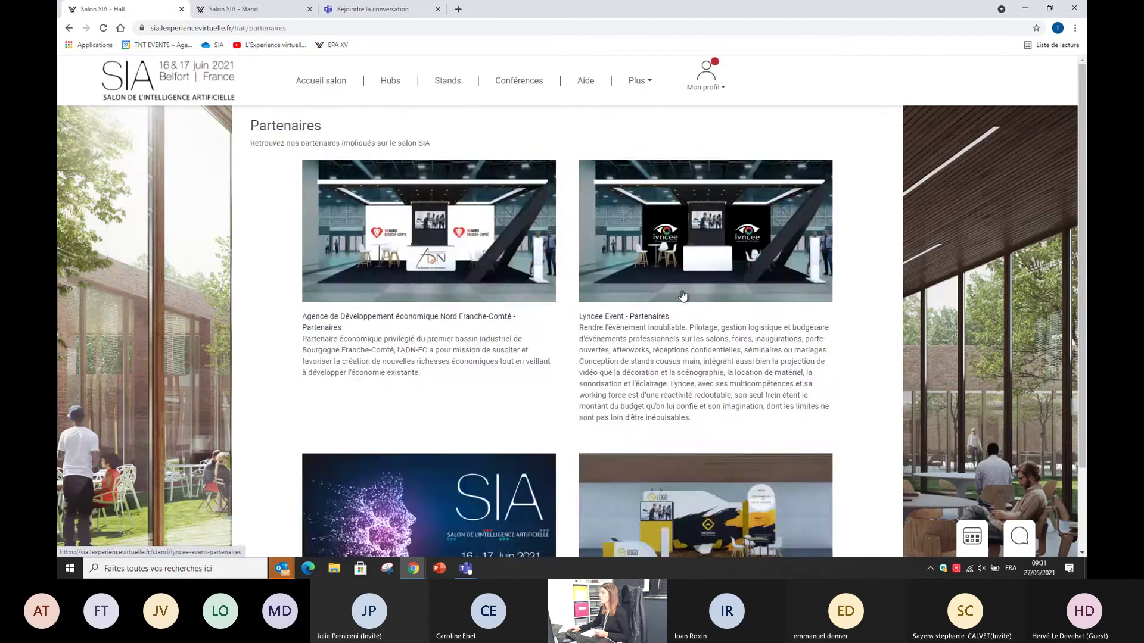
pyautogui.scroll(-2, 673, 387)
pyautogui.click(667, 424)
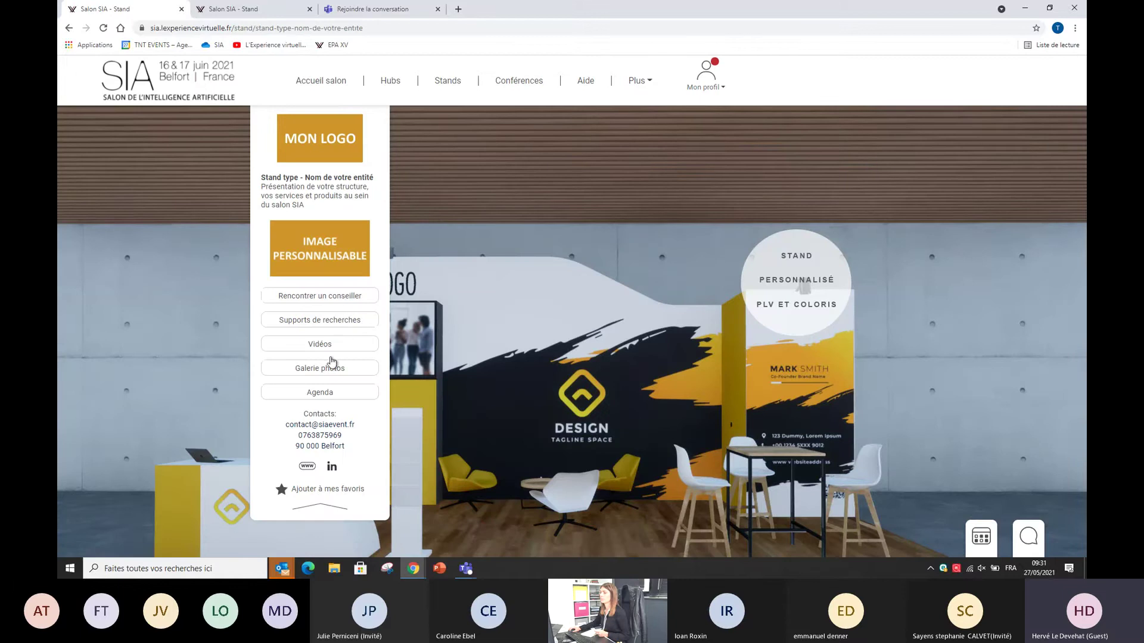
pyautogui.click(322, 394)
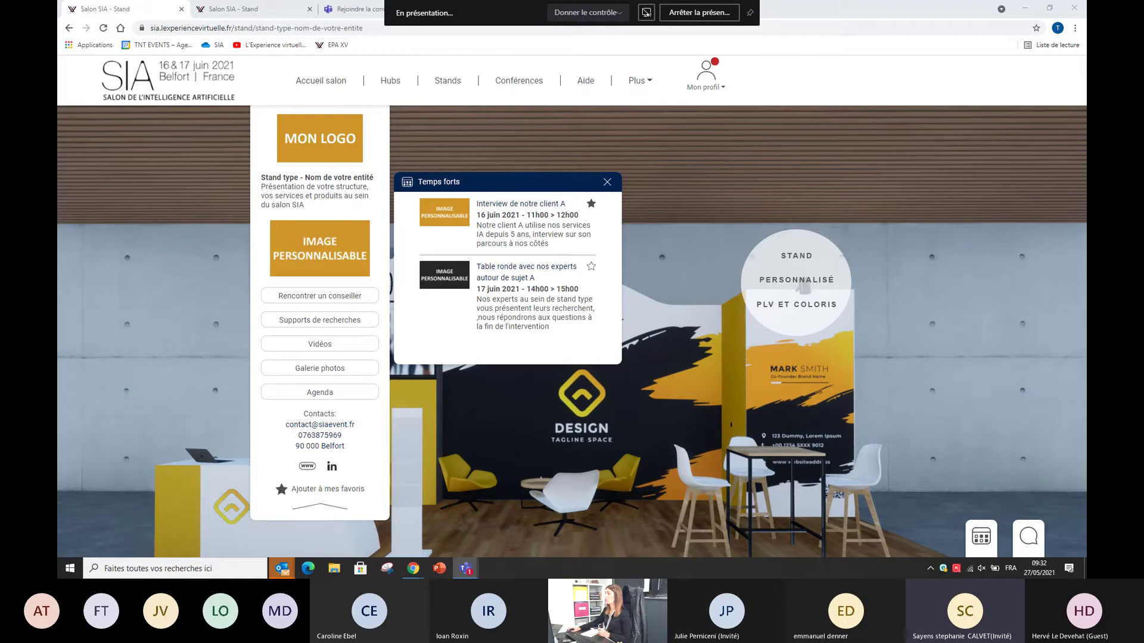
# Step: Switch the stand panel to the Galerie photos showing PHOTO 1 and PHOTO 2
pyautogui.click(353, 371)
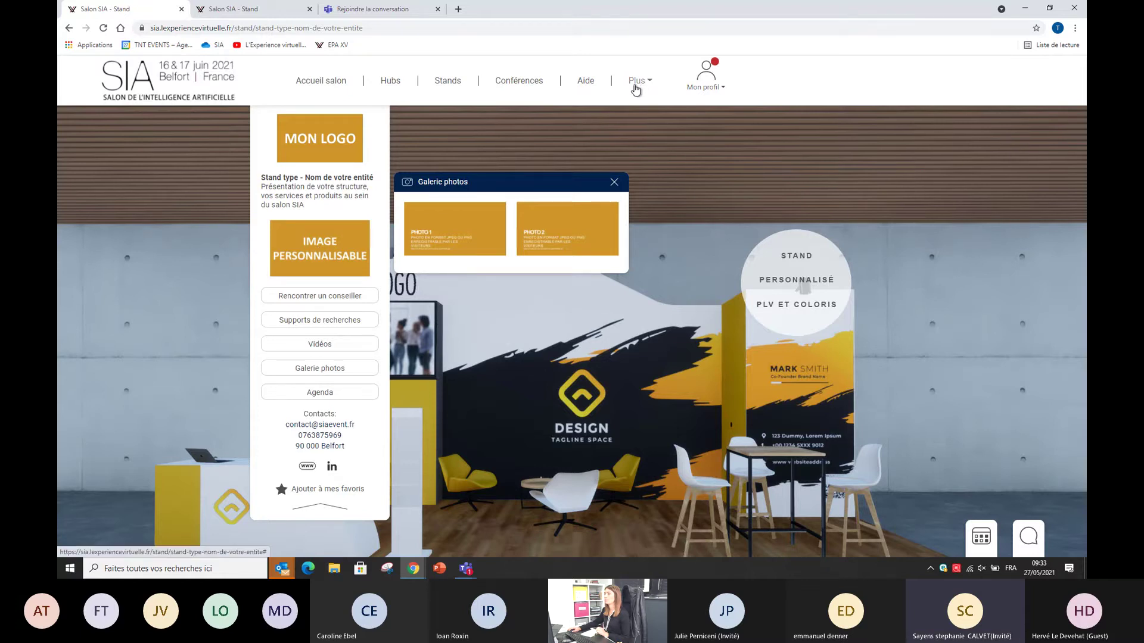
# Step: Open the CIAD & SAYENS stand from the stands list and reveal the Plus menu's Administration entry
pyautogui.click(445, 81)
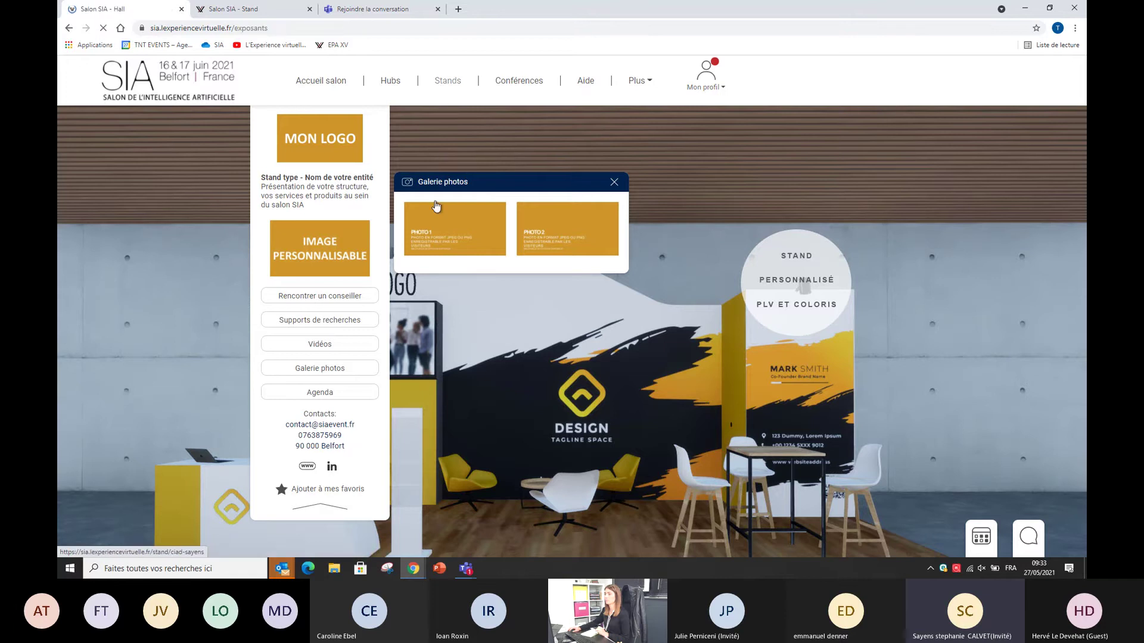
pyautogui.click(425, 217)
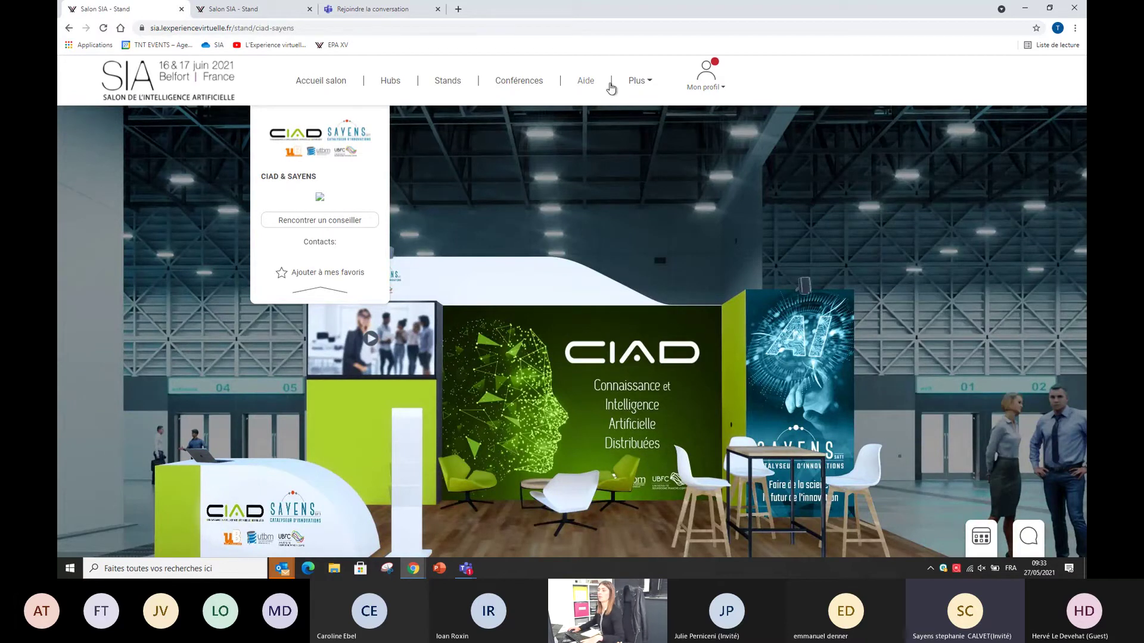
pyautogui.click(640, 87)
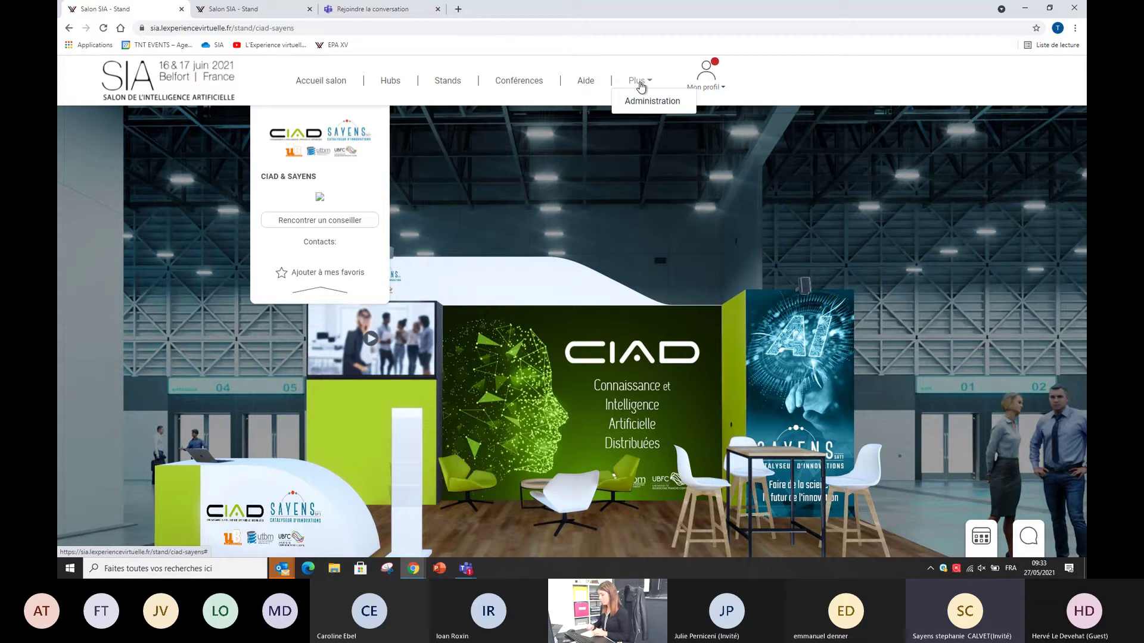
# Step: In administration, open the stands list and start editing the Stand type stand
pyautogui.click(636, 100)
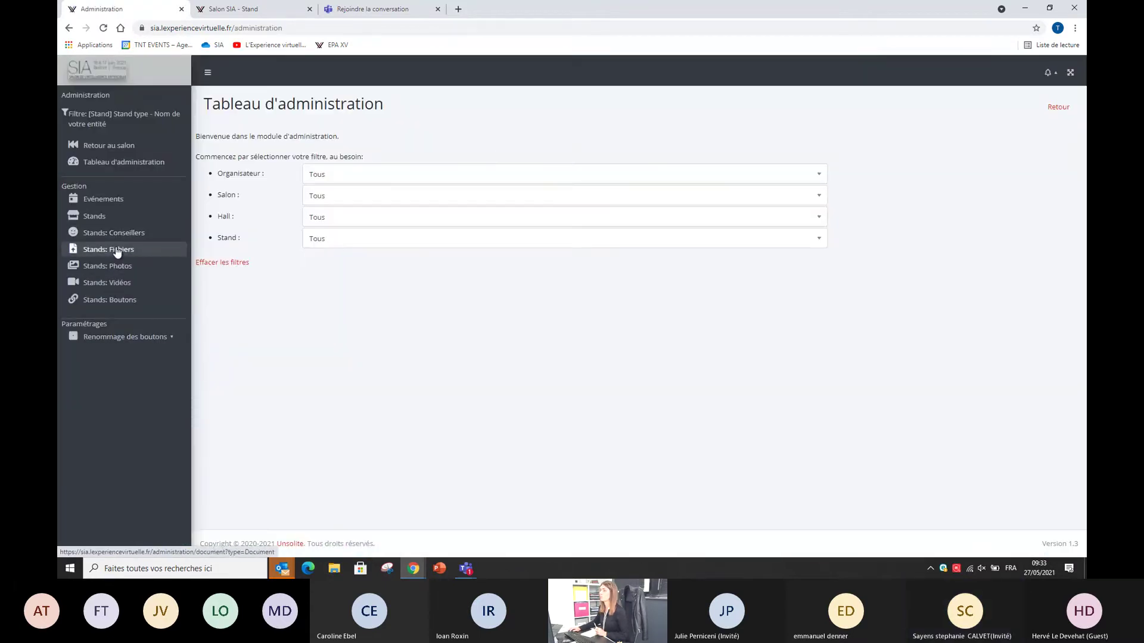
pyautogui.click(100, 219)
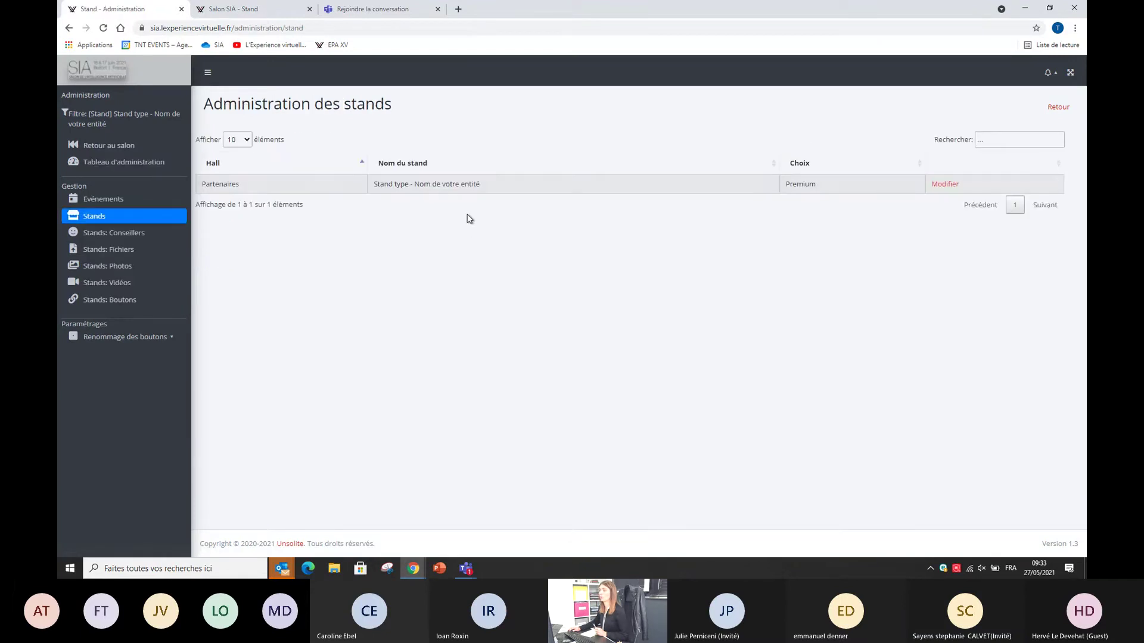
pyautogui.click(945, 185)
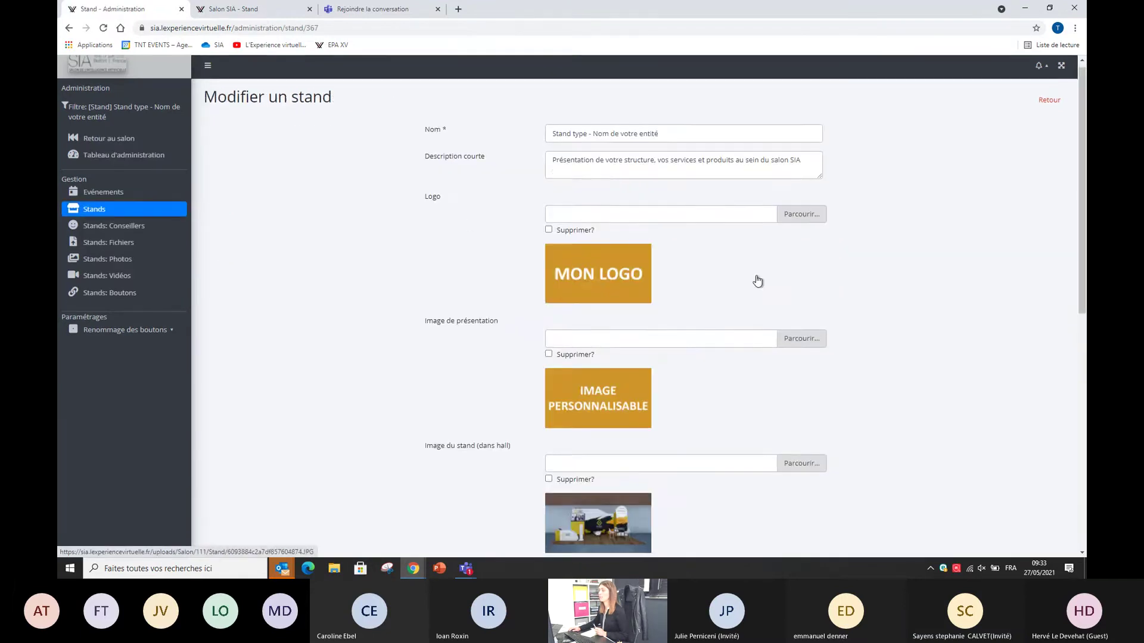
pyautogui.scroll(-8, 728, 288)
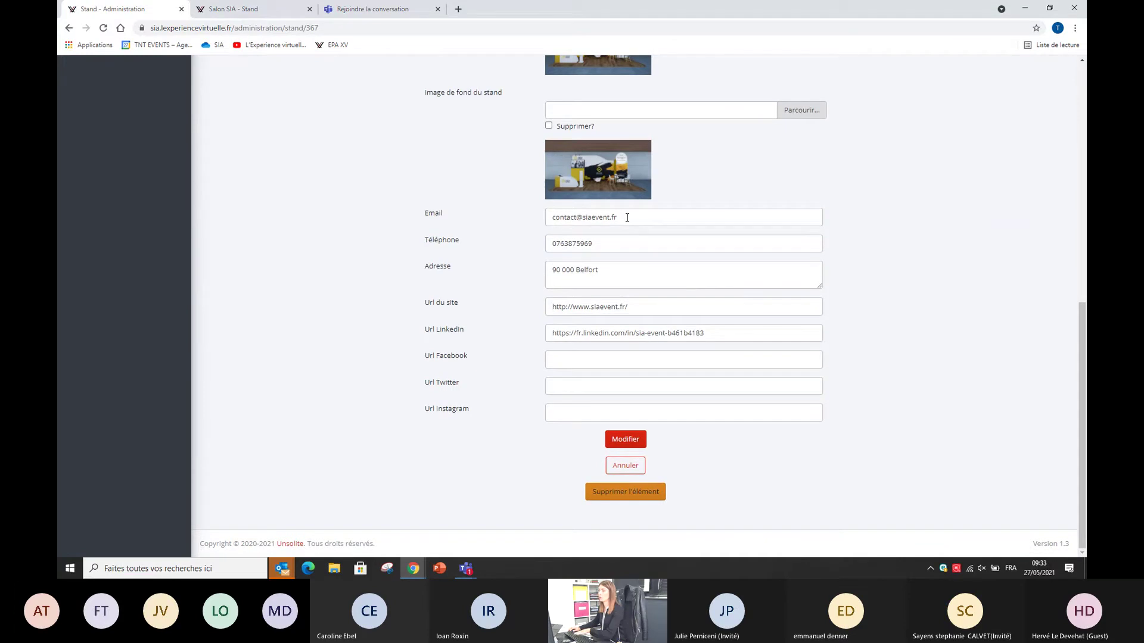
pyautogui.scroll(5, 625, 227)
# Step: Mark the presentation image for deletion, save the stand with Modifier, and return to the fair's Hubs
pyautogui.click(549, 197)
pyautogui.scroll(-5, 583, 286)
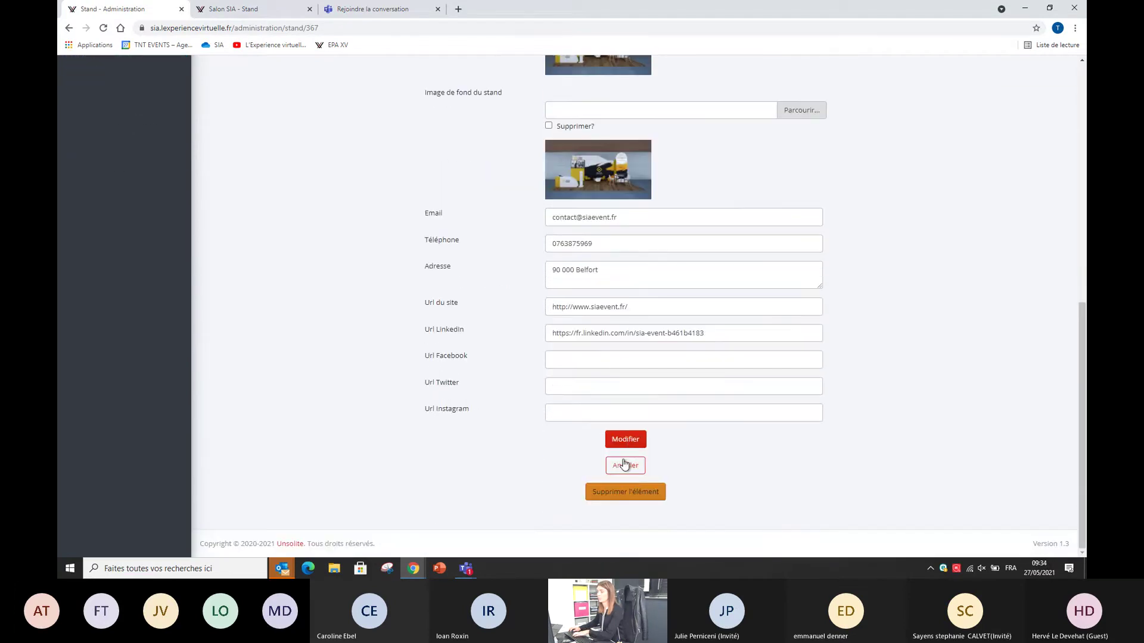
pyautogui.click(633, 438)
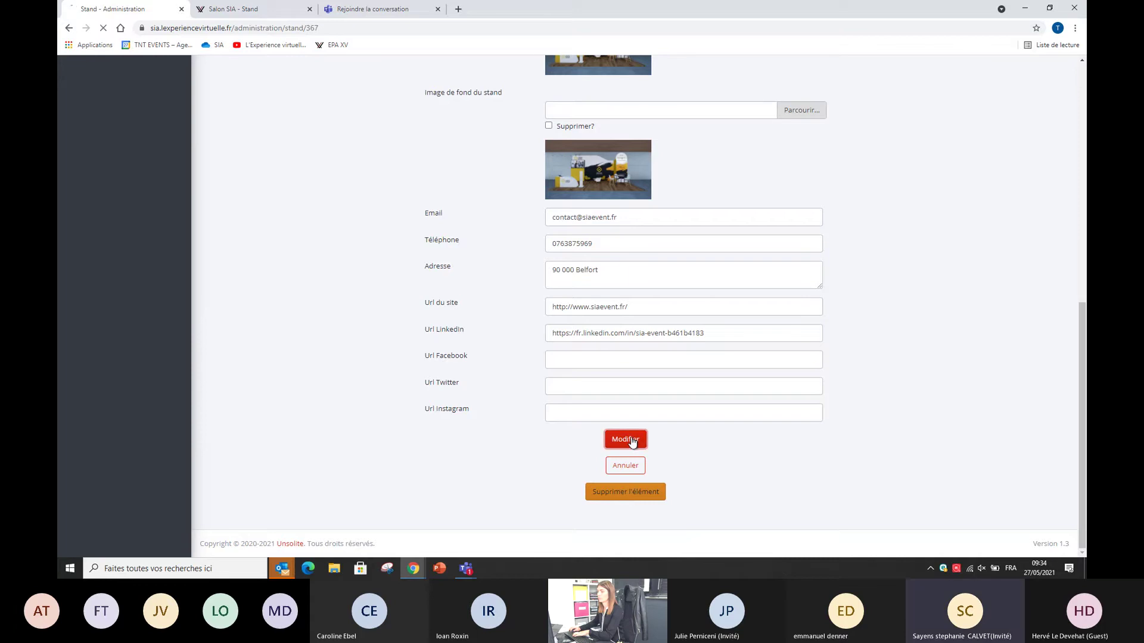
pyautogui.click(104, 145)
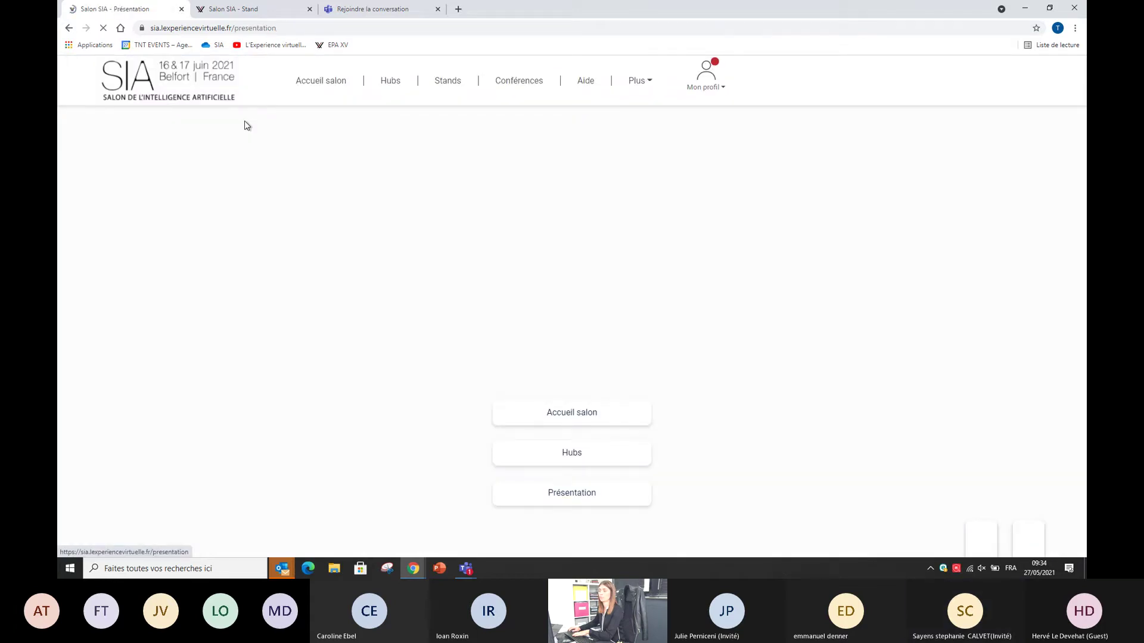
pyautogui.click(390, 80)
# Step: Visit the sample stand in the Partenaires hub, then go to Plus > Administration
pyautogui.click(705, 258)
pyautogui.click(726, 507)
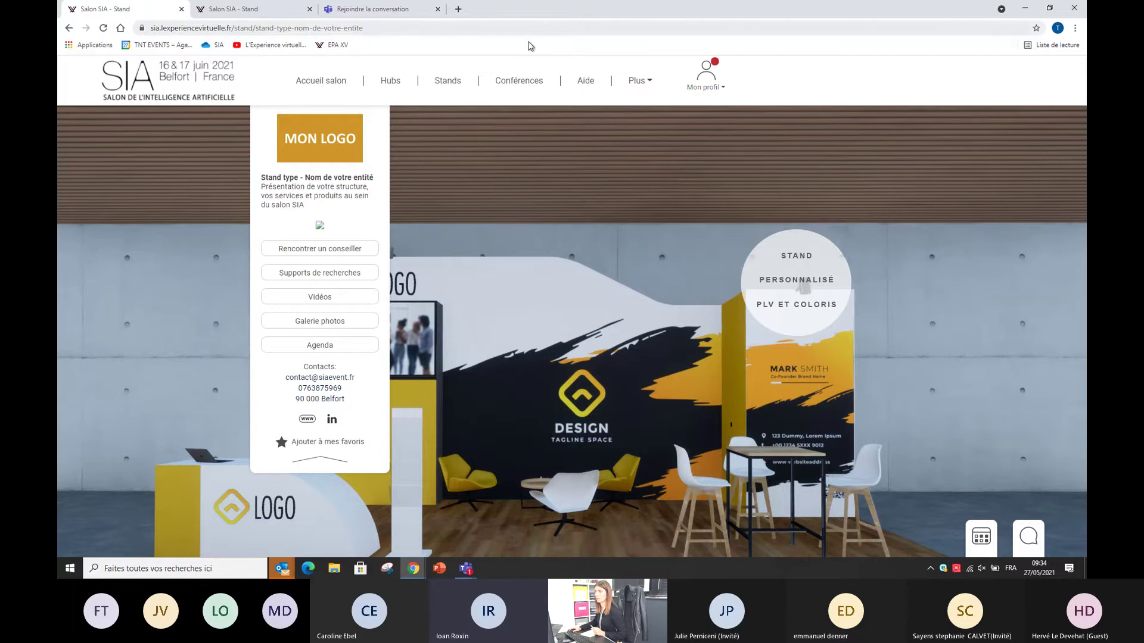
pyautogui.click(638, 81)
pyautogui.click(643, 103)
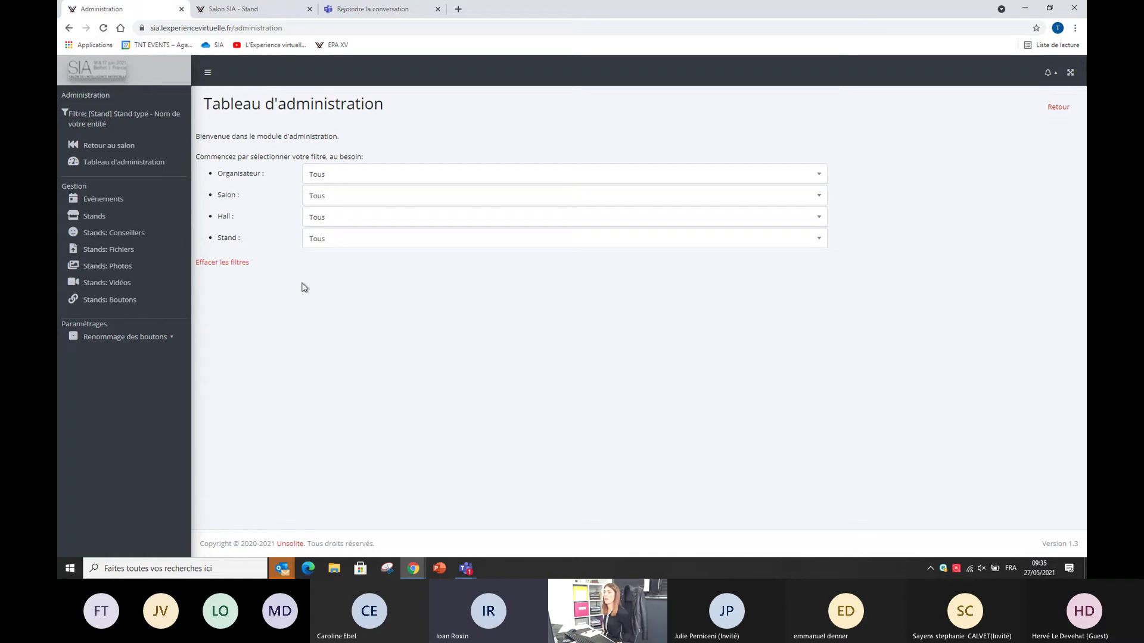
# Step: Go back to the fair site and reopen the administration dashboard via Plus
pyautogui.click(109, 145)
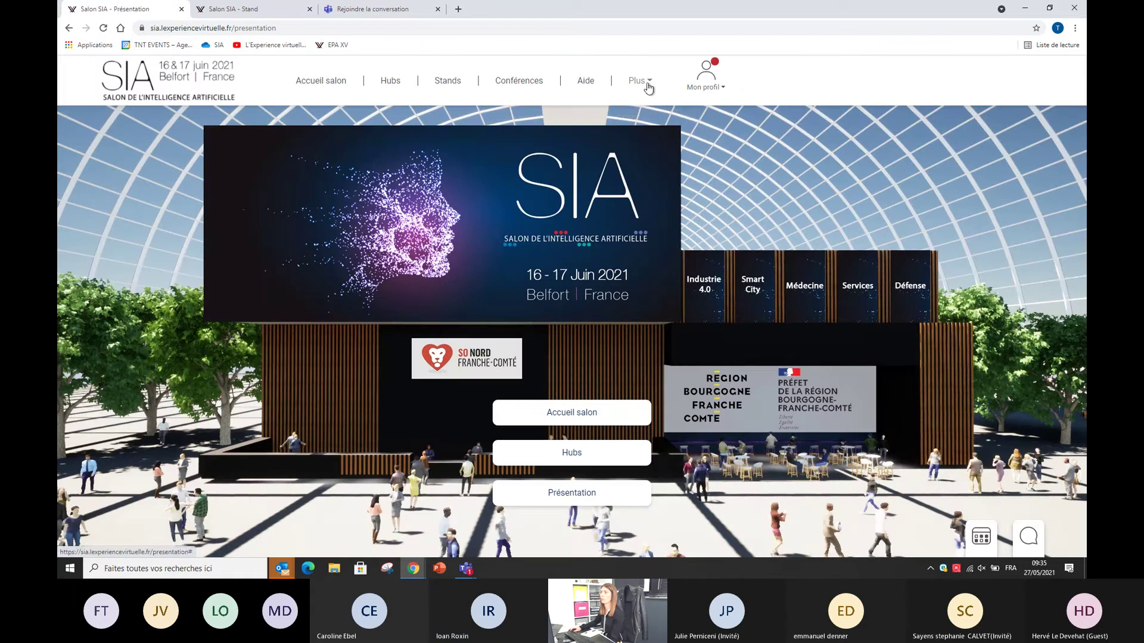
pyautogui.click(640, 82)
pyautogui.click(653, 106)
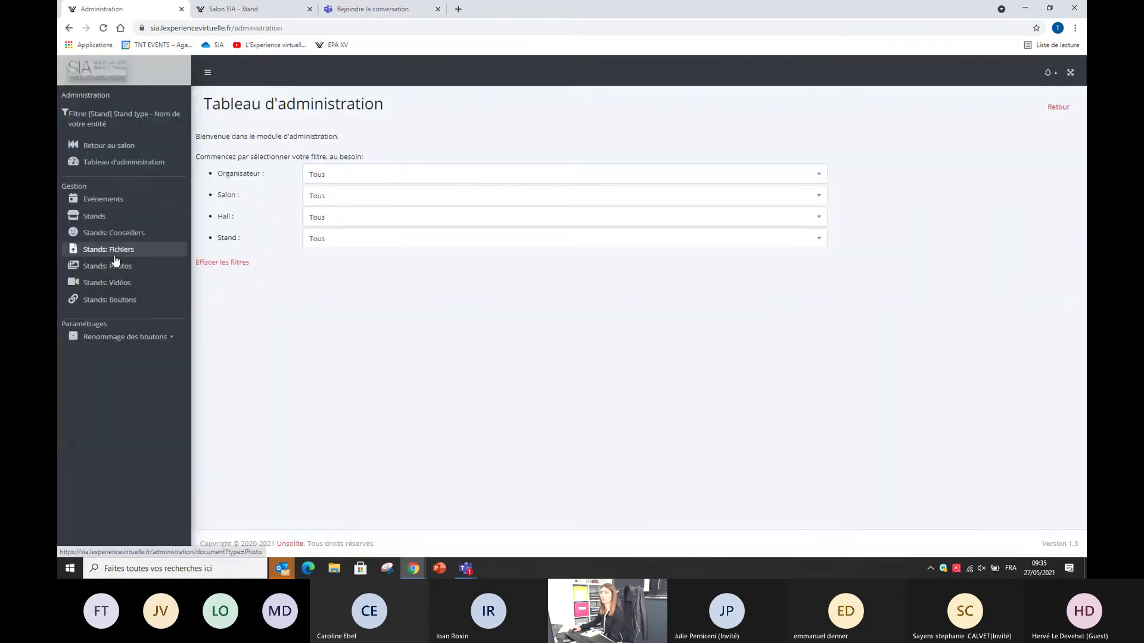
# Step: Add a Stands: Fichiers entry of type Document, then open the stand's Brochure stand type PDF
pyautogui.click(110, 250)
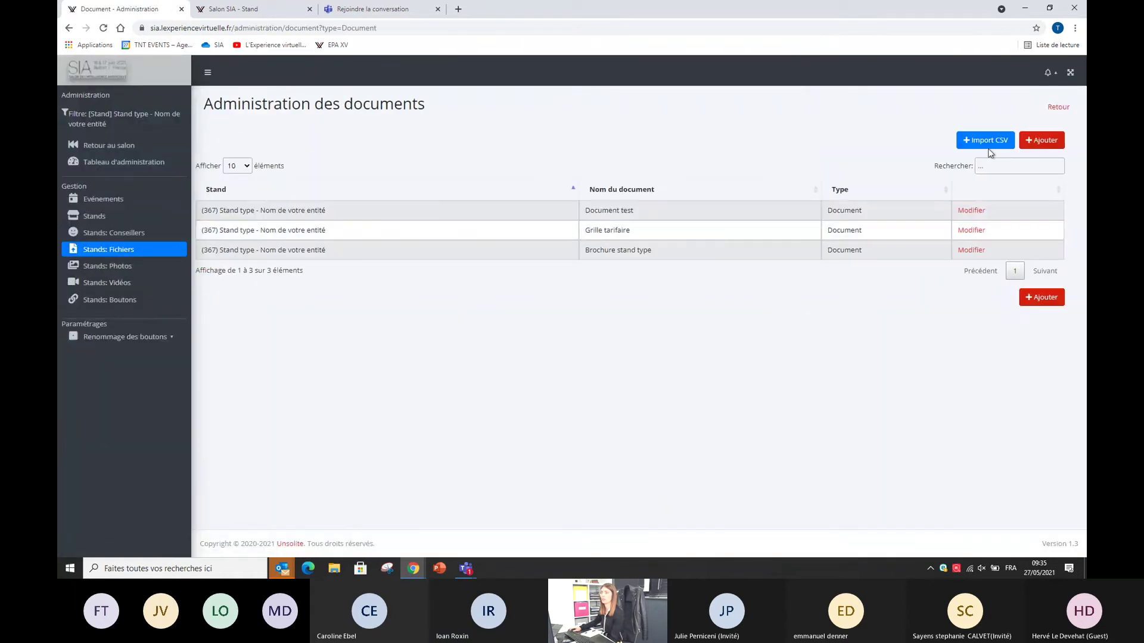
pyautogui.click(1052, 142)
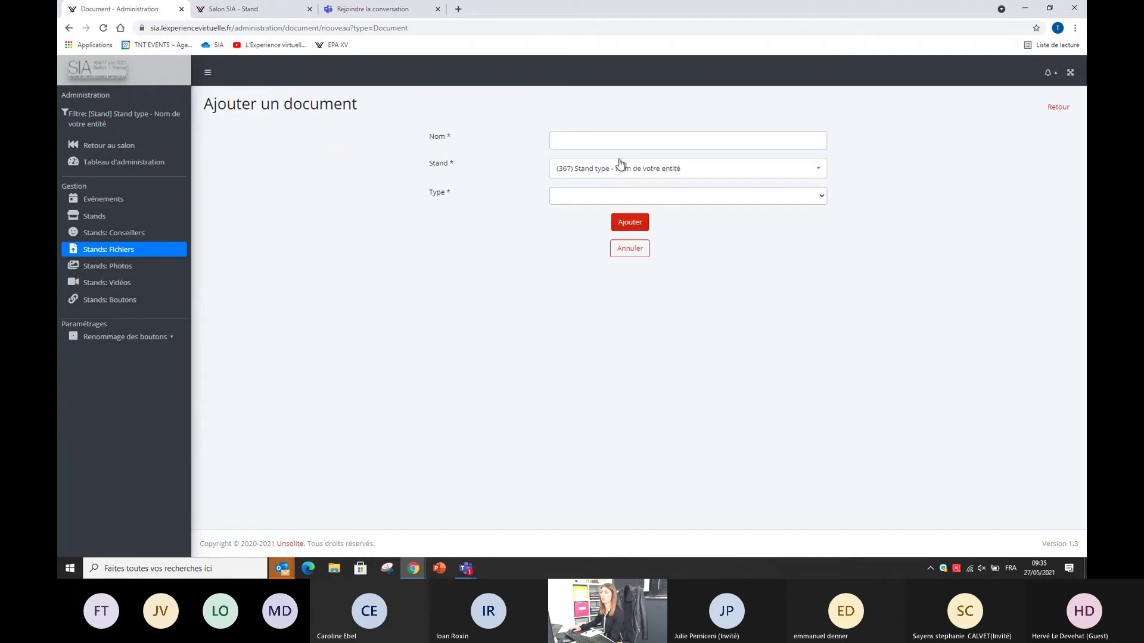
pyautogui.click(589, 196)
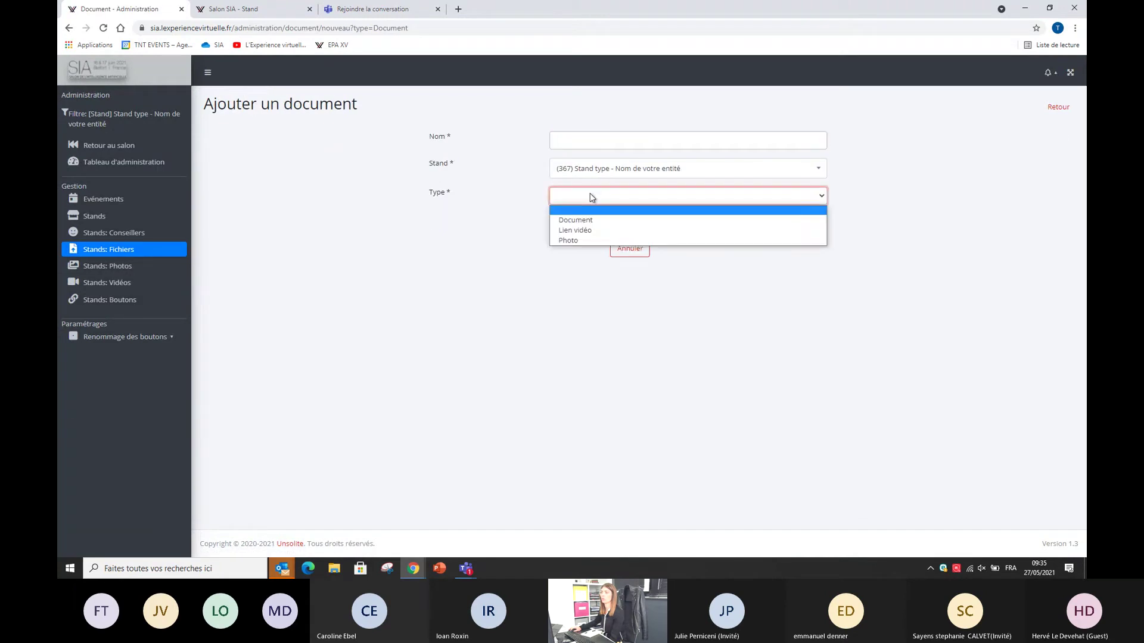
pyautogui.click(587, 218)
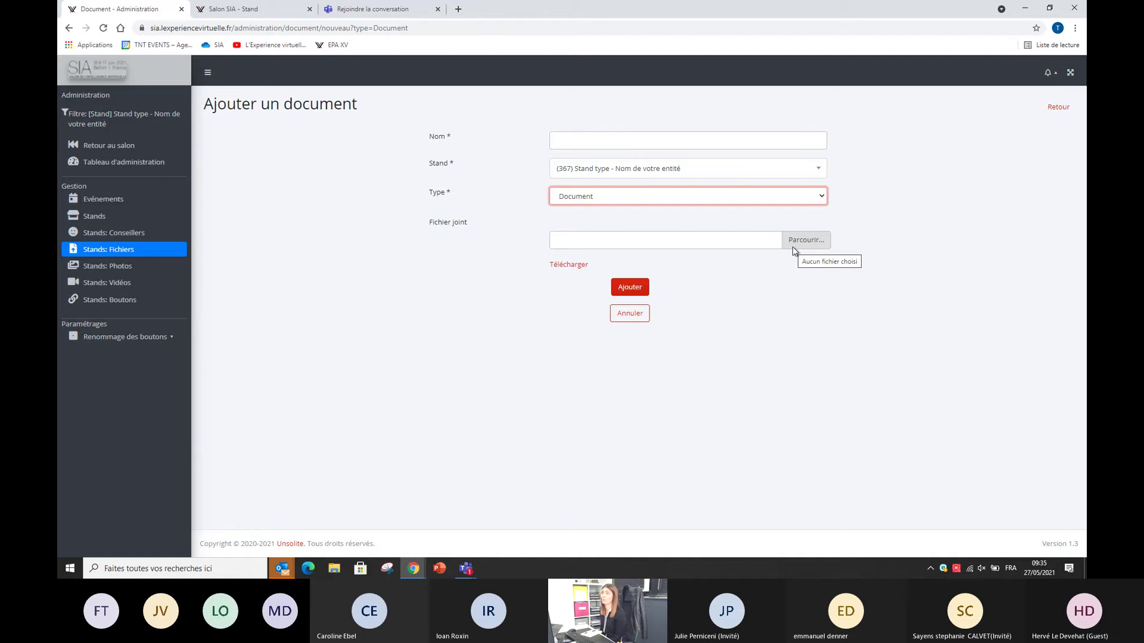
pyautogui.click(225, 7)
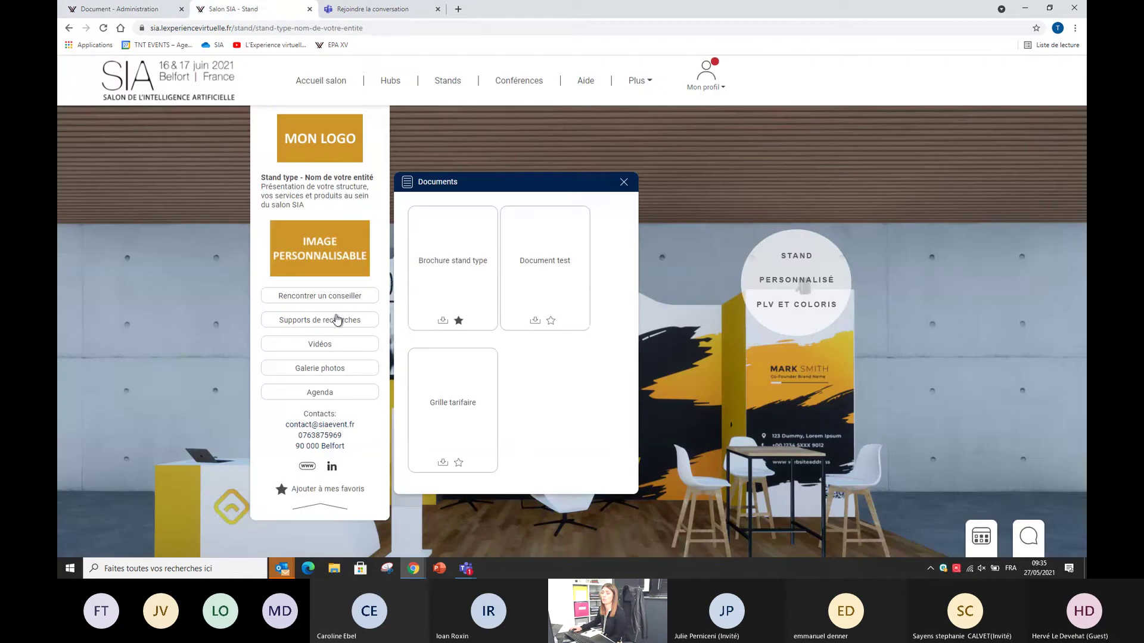
pyautogui.click(445, 322)
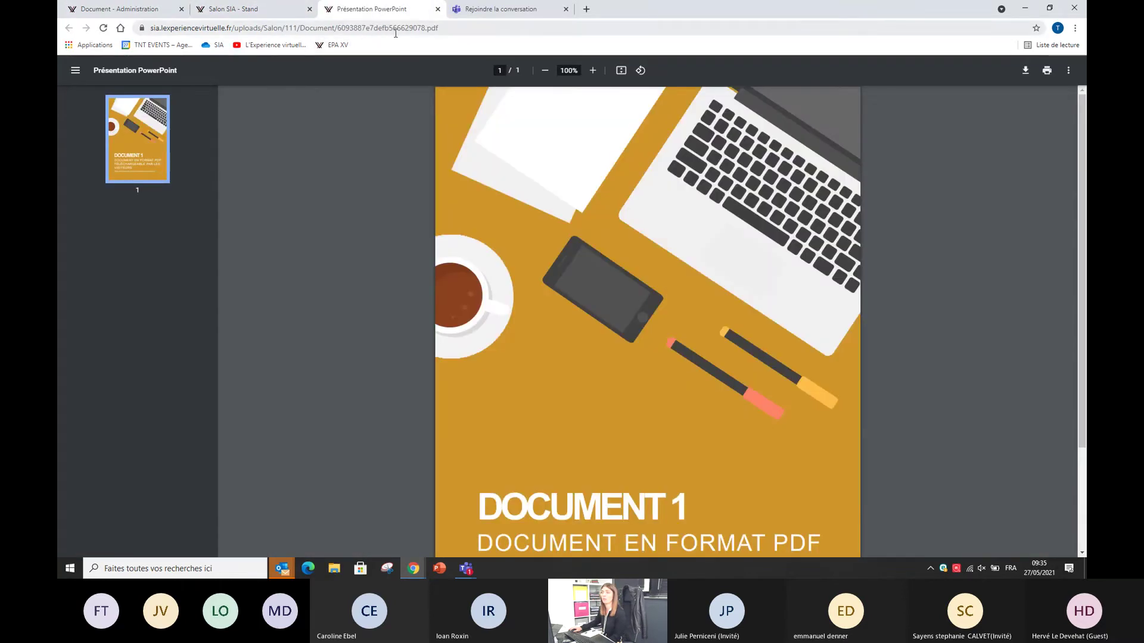
# Step: Return to the 'Salon SIA - Stand' tab listing Brochure stand type, Document test and Grille tarifaire
pyautogui.click(250, 9)
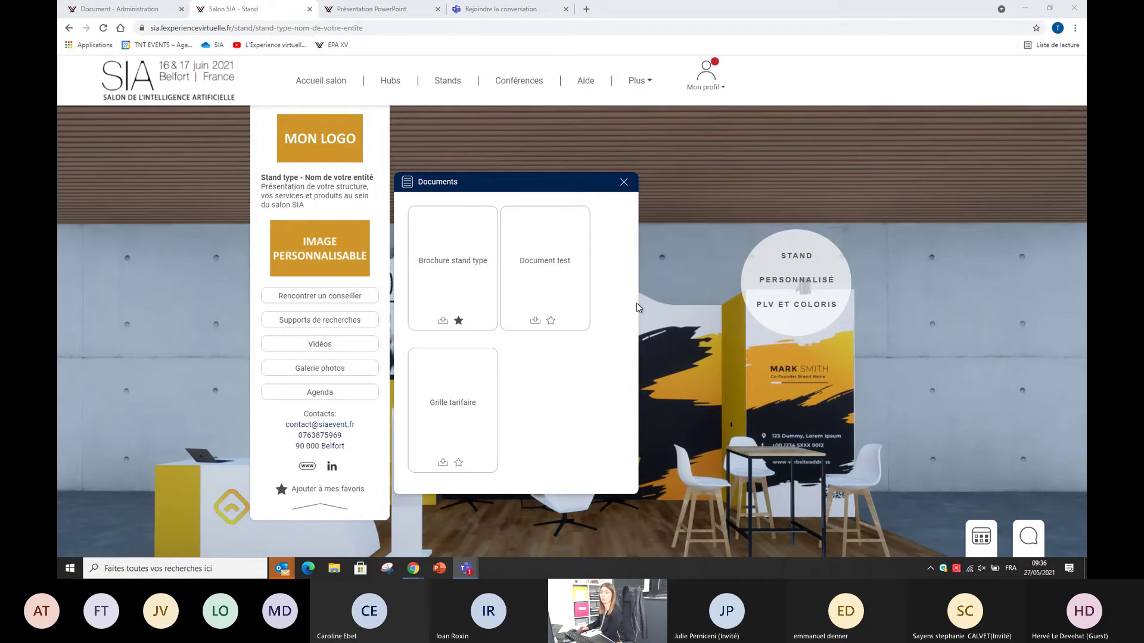
# Step: Browse the stand's photo gallery, then show its Vidéos with the experts interview
pyautogui.click(332, 374)
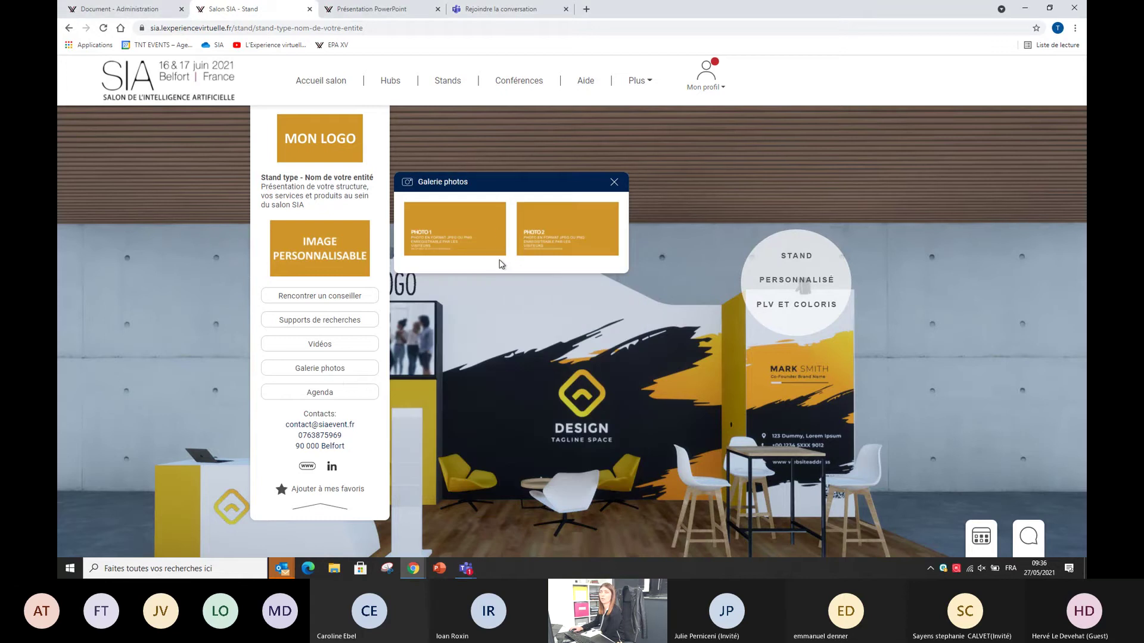
pyautogui.click(348, 345)
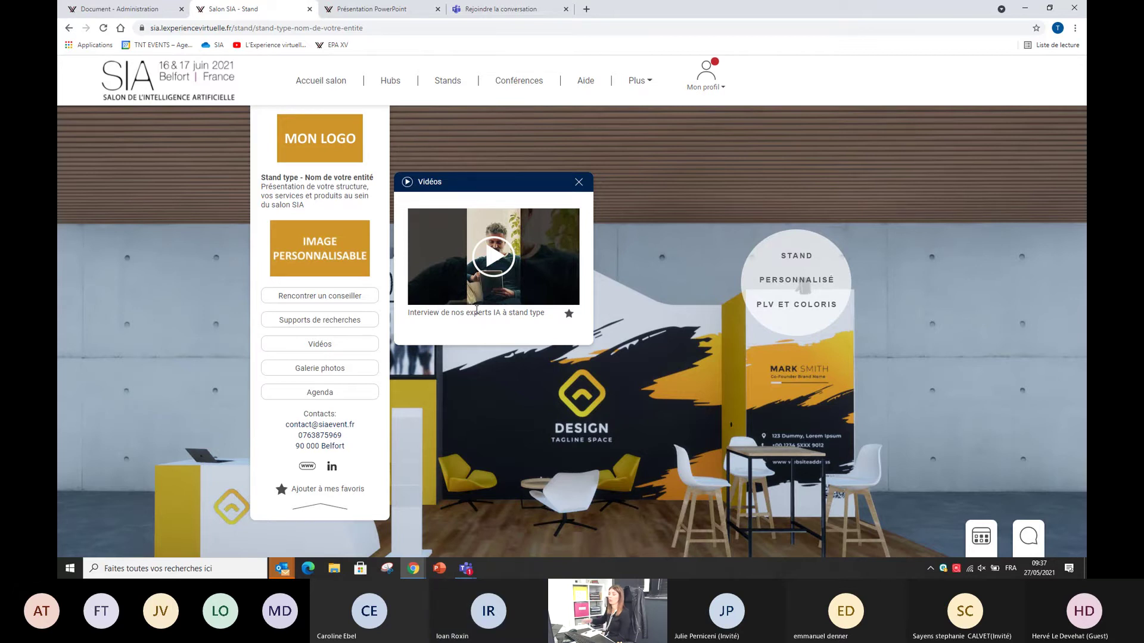
# Step: Close the Vidéos popup, then select and deselect the stand's description paragraph
pyautogui.click(579, 181)
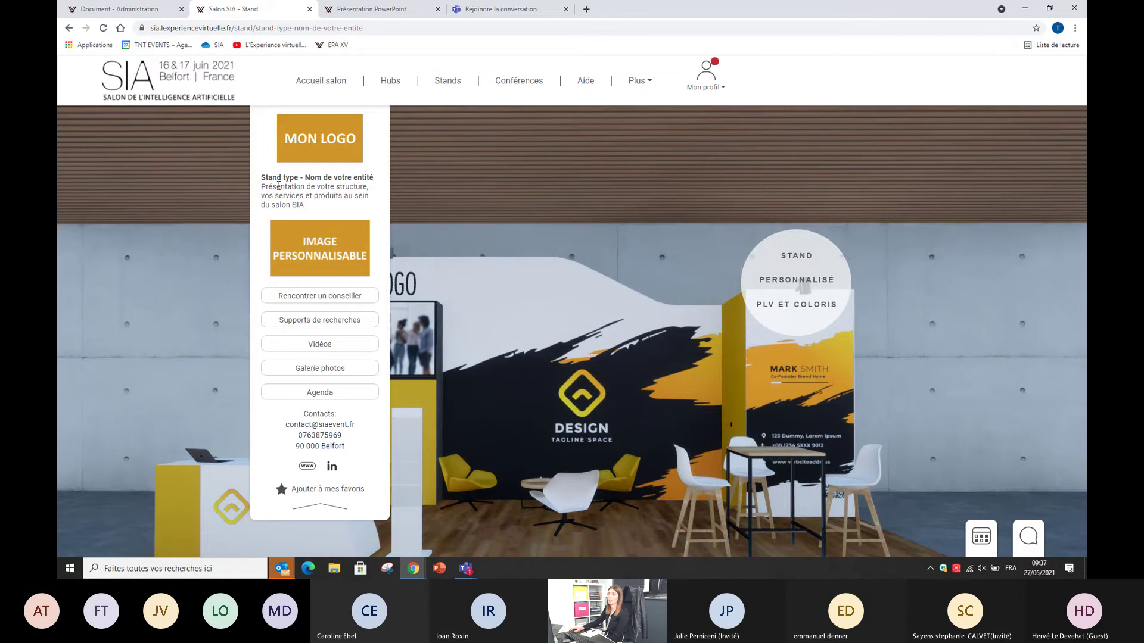
pyautogui.moveTo(262, 185); pyautogui.dragTo(311, 210)
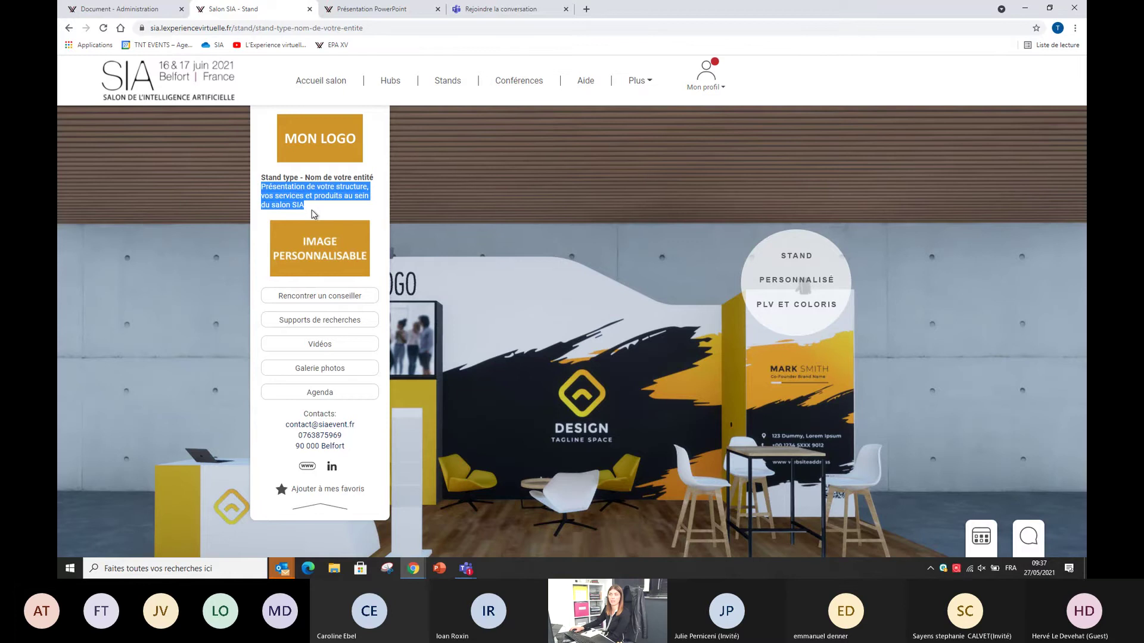
pyautogui.click(308, 212)
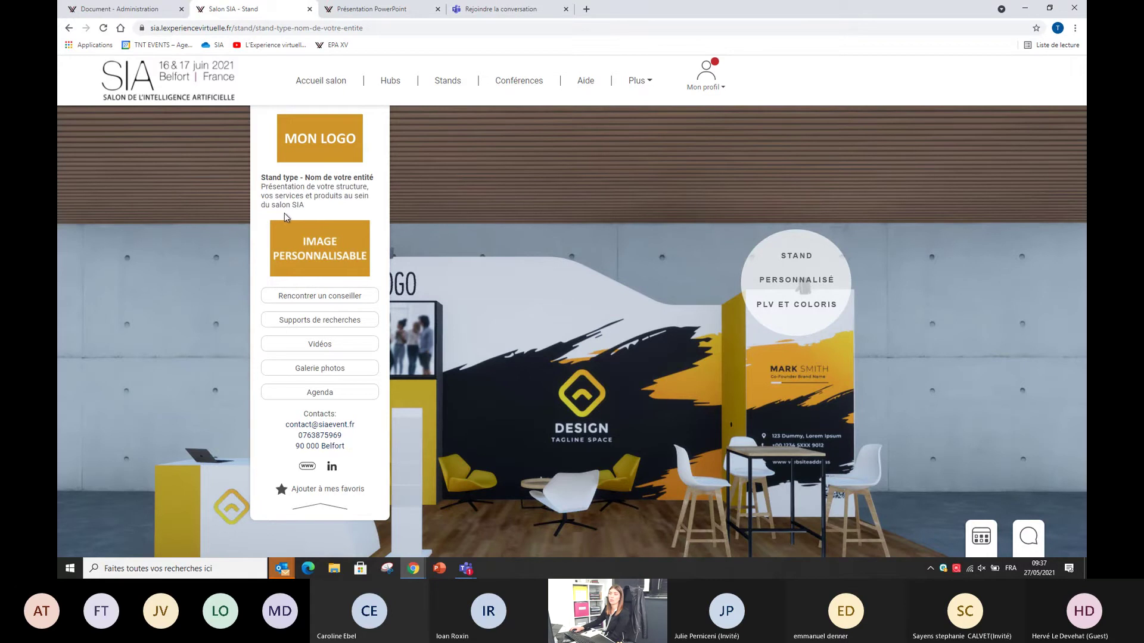